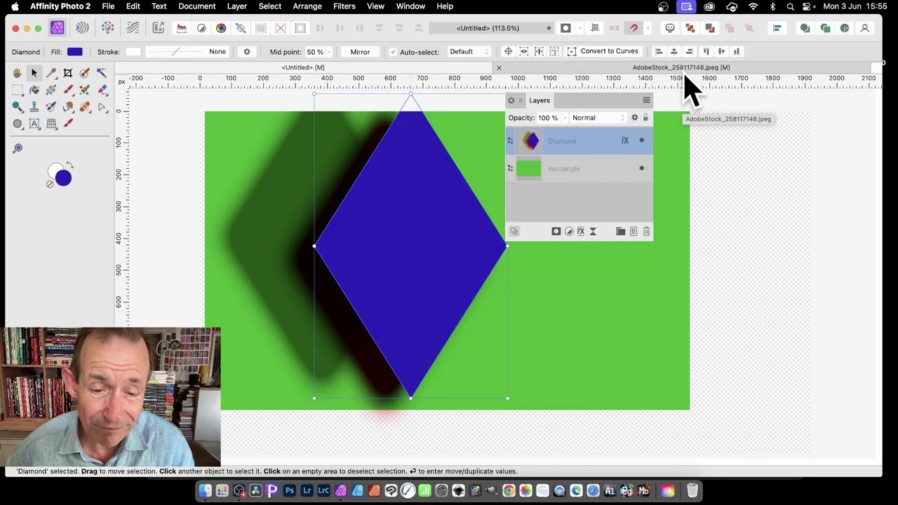
- Delete the blue diamond and draw a large blue triangle in its place over the green rectangle
key("Delete")
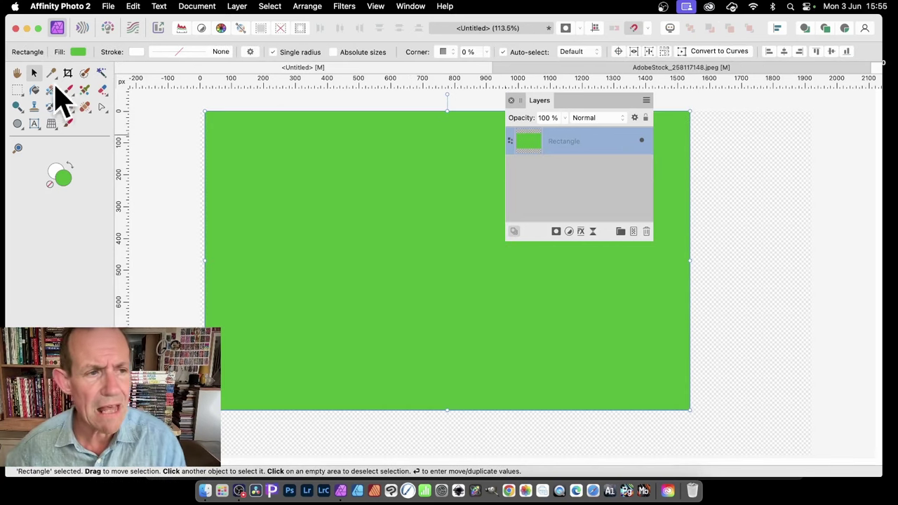
left_click(18, 123)
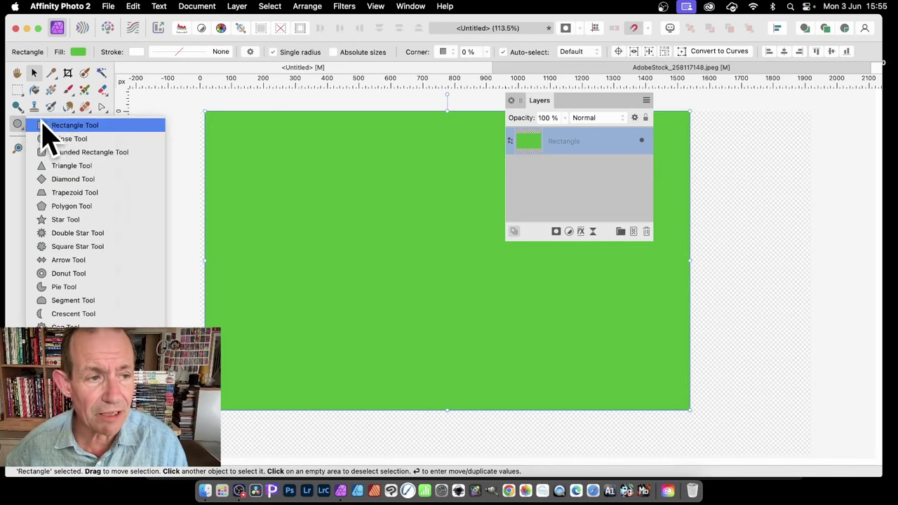
left_click(78, 165)
mouse_move(311, 119)
left_mouse_down()
mouse_move(433, 288)
mouse_move(510, 364)
left_mouse_up()
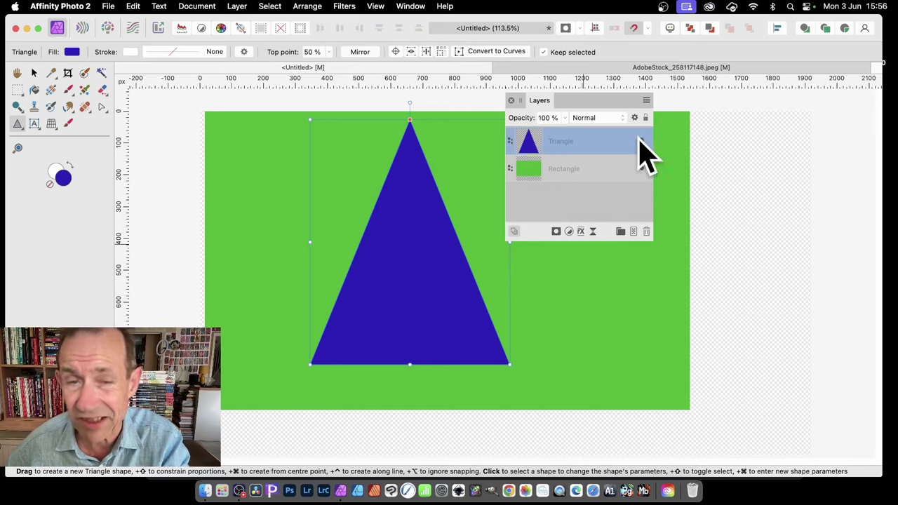
- Enable the Outer Shadow layer effect on the triangle, keeping the Multiply blend mode
left_click(581, 233)
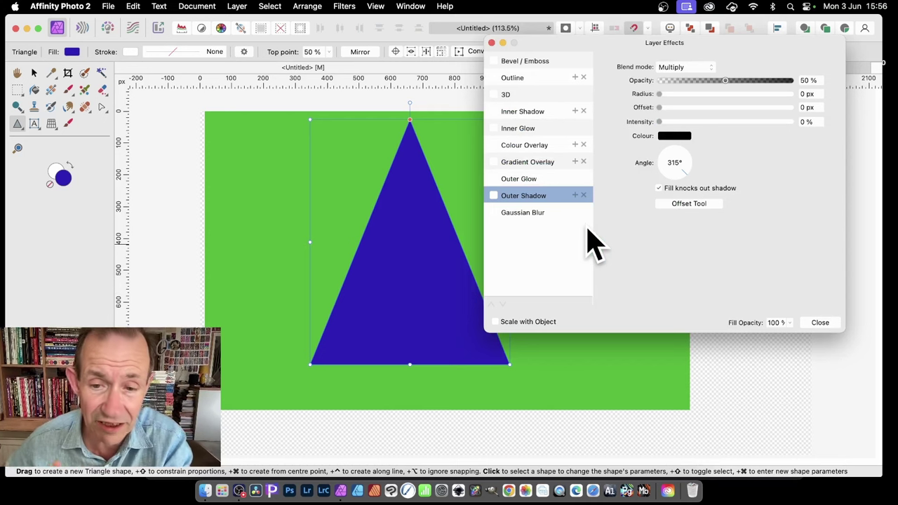
left_click(494, 196)
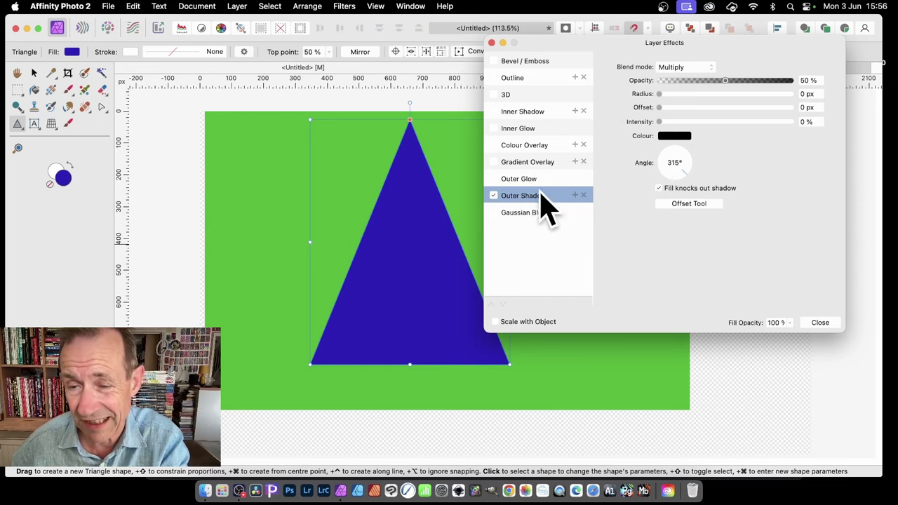
mouse_move(700, 52)
left_mouse_down()
mouse_move(678, 76)
mouse_move(694, 38)
left_mouse_up()
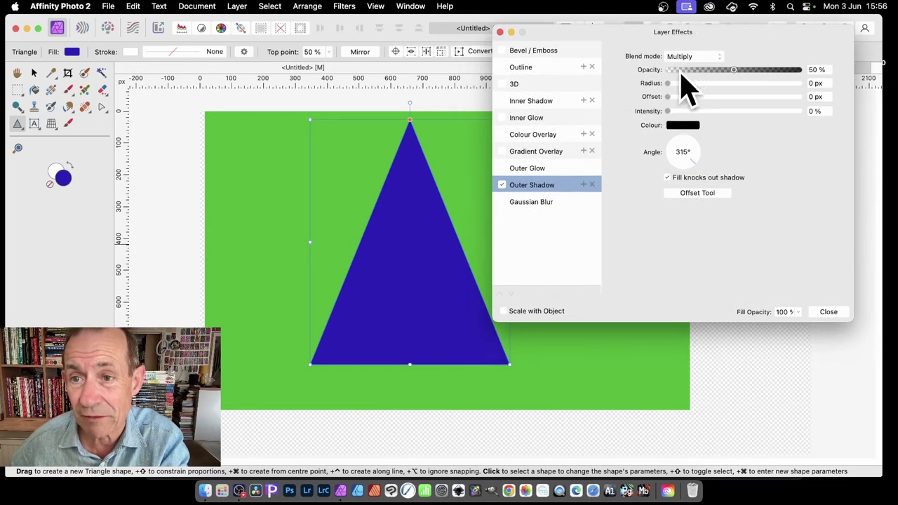
left_click(694, 56)
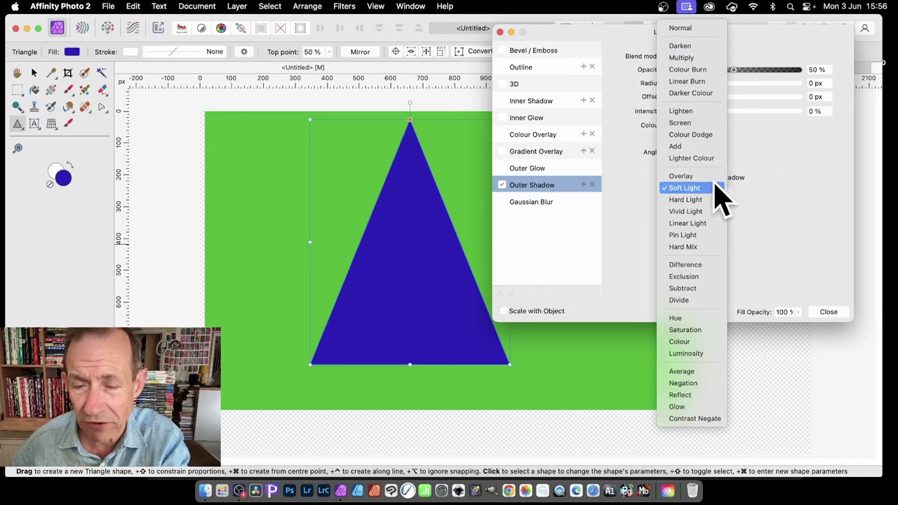
left_click(849, 188)
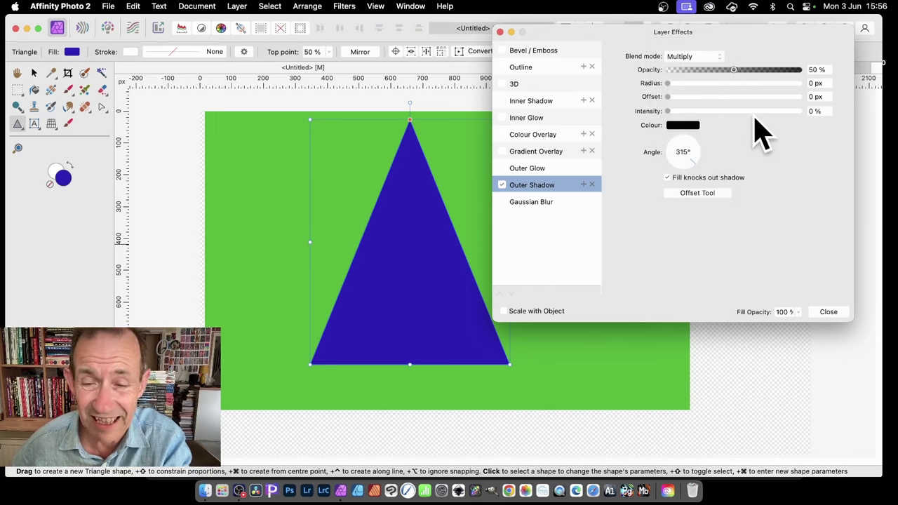
- Set the outer shadow's radius to 300 px, offset to 100 px and opacity to 100%
left_click_drag(670, 83, 821, 86)
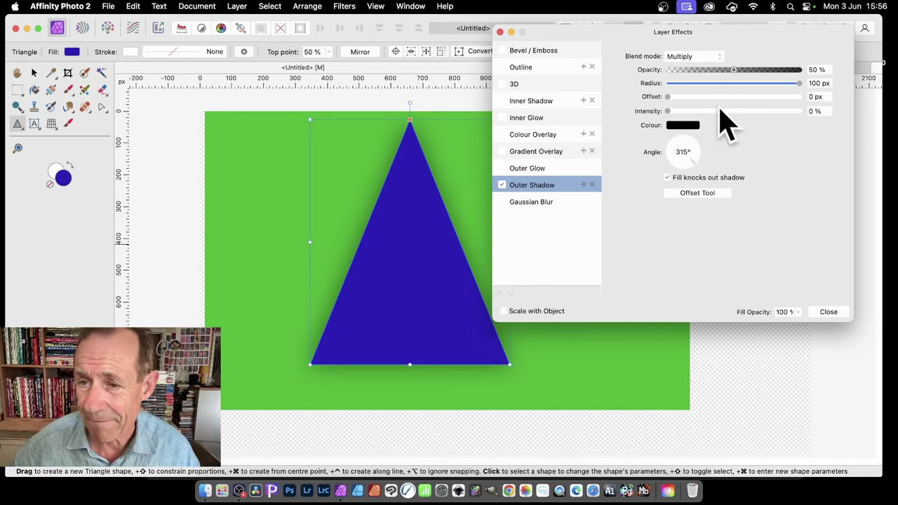
left_click_drag(669, 97, 834, 124)
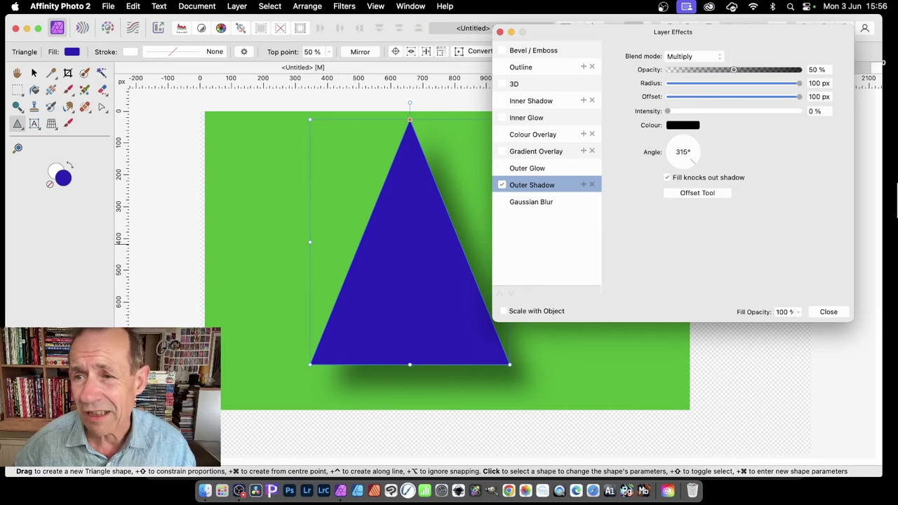
left_click(807, 85)
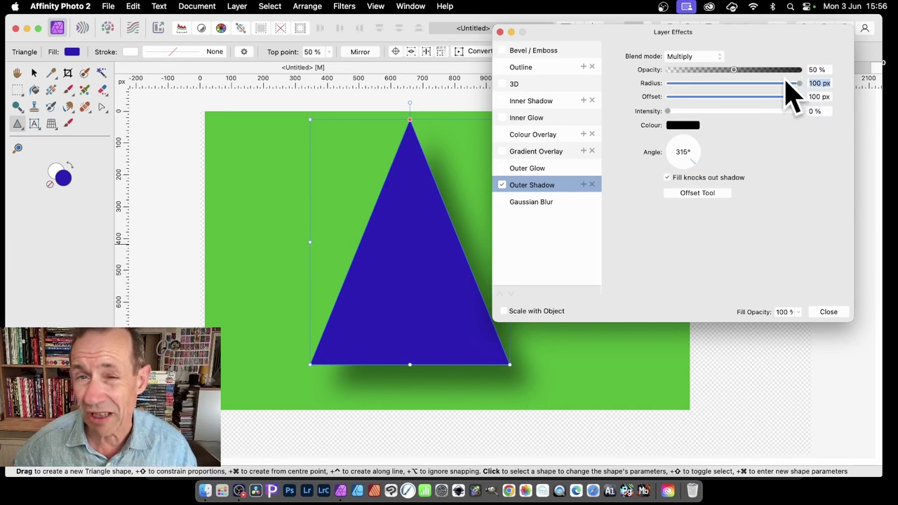
type("30")
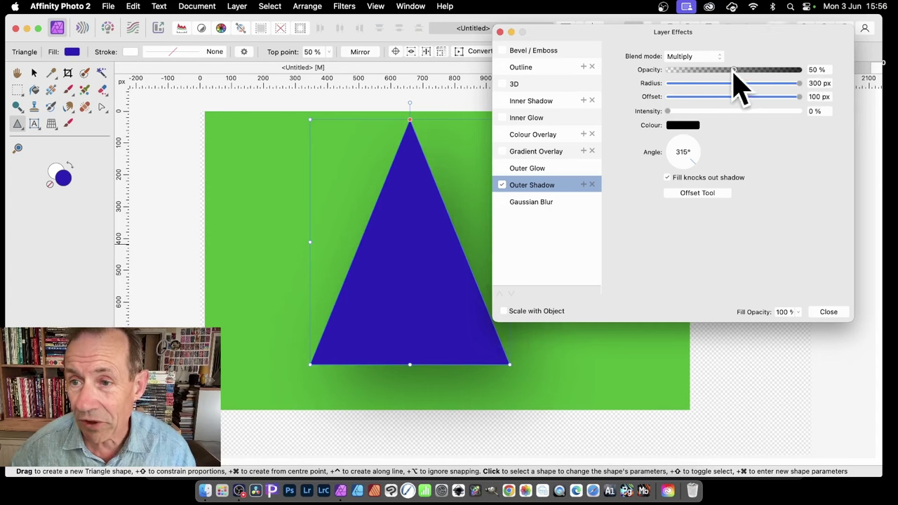
left_click_drag(733, 70, 804, 73)
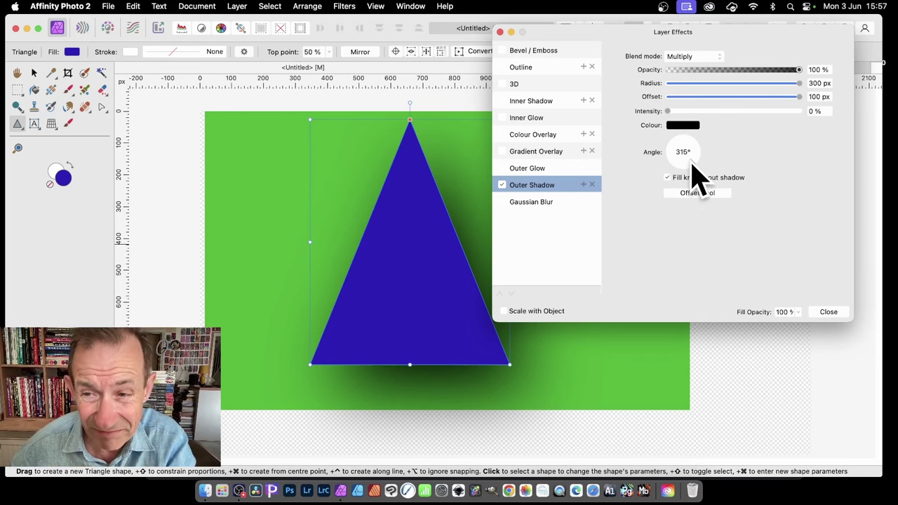
- Shift the triangle's shadow toward its lower left with the Offset Tool, about 355 px at 219°, and close the layer effects
left_click_drag(699, 179, 707, 153)
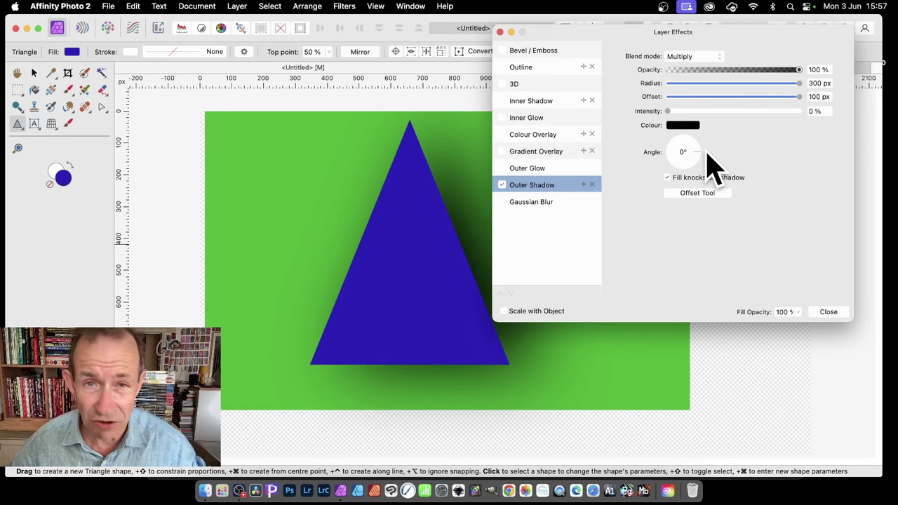
left_click_drag(706, 153, 732, 136)
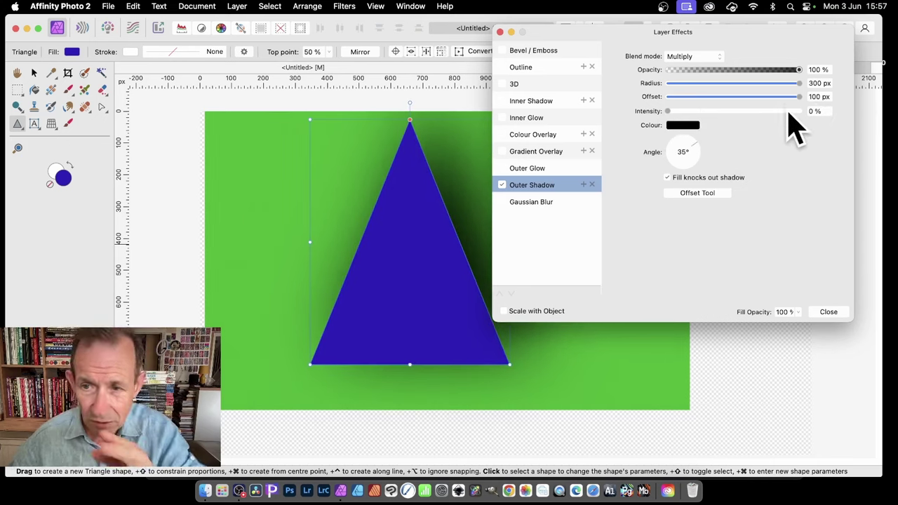
left_click(707, 195)
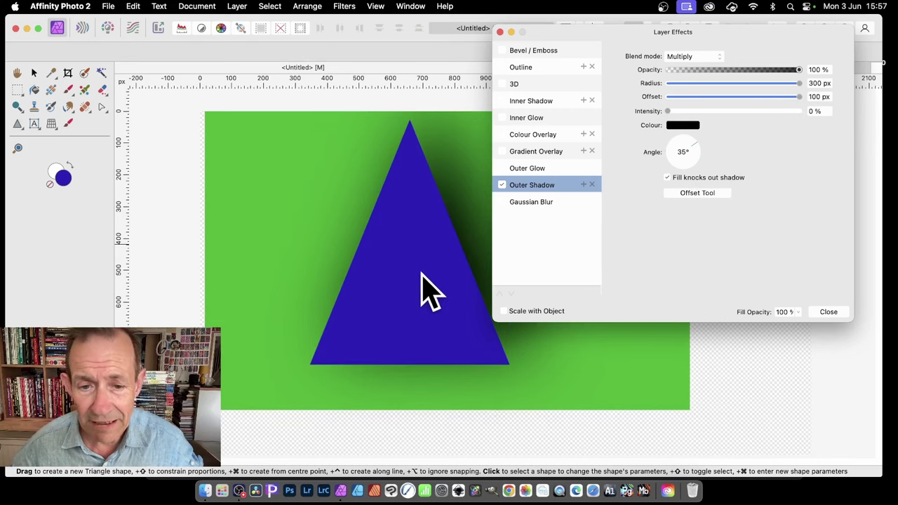
left_click_drag(426, 291, 306, 421)
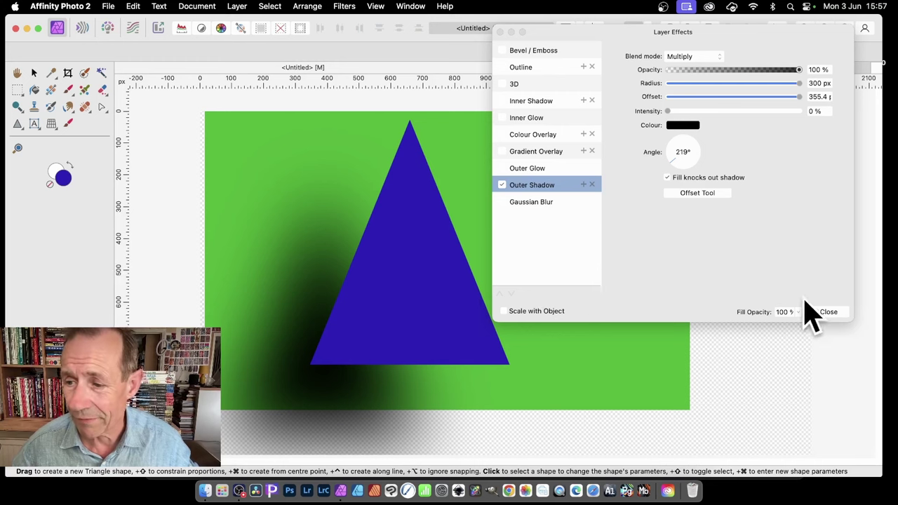
left_click(827, 313)
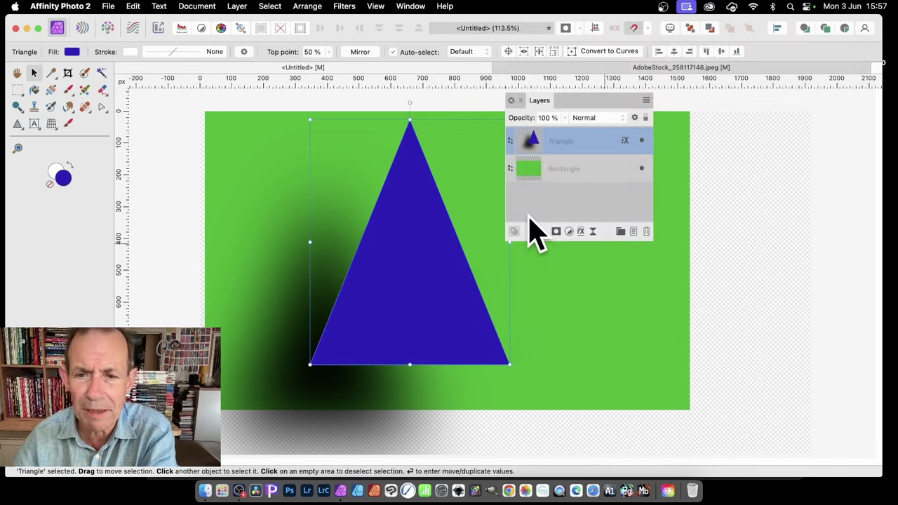
- Reopen the triangle's layer effects and change the outer shadow colour to red FF2626
left_click(625, 140)
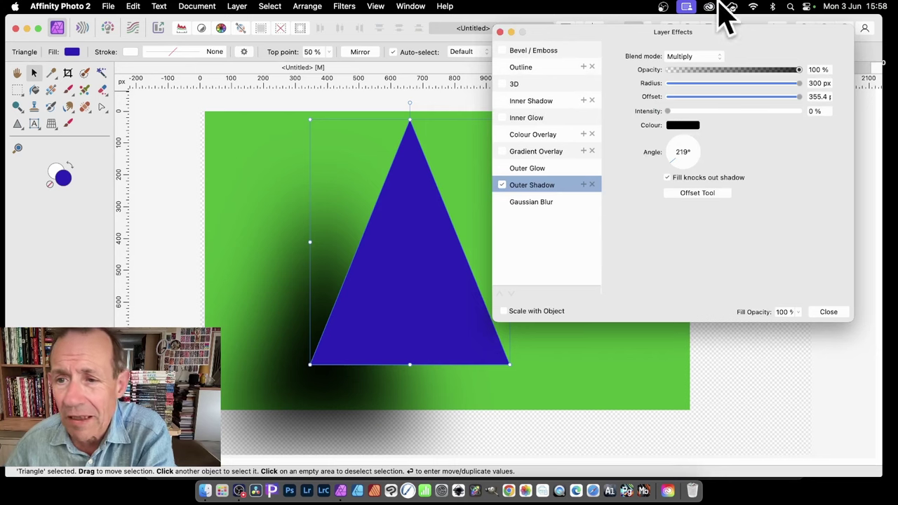
left_click(685, 127)
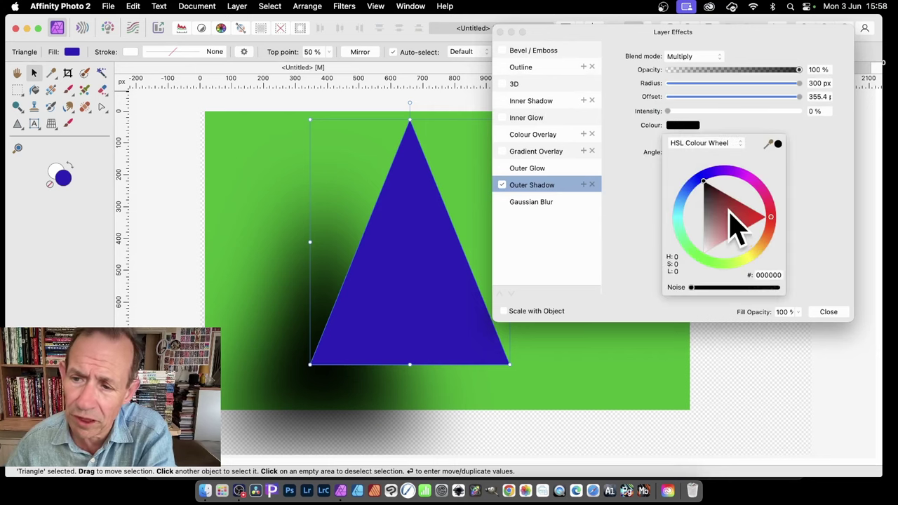
left_click_drag(727, 208, 757, 223)
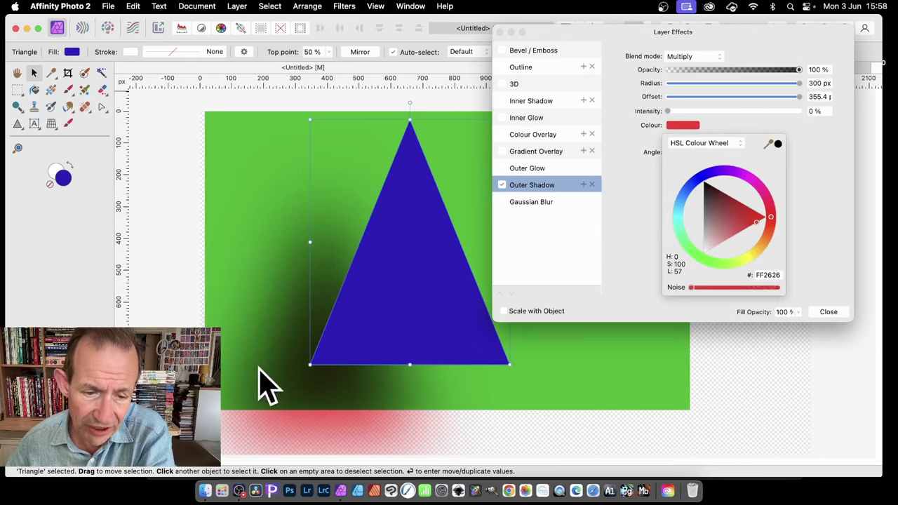
left_click(242, 404)
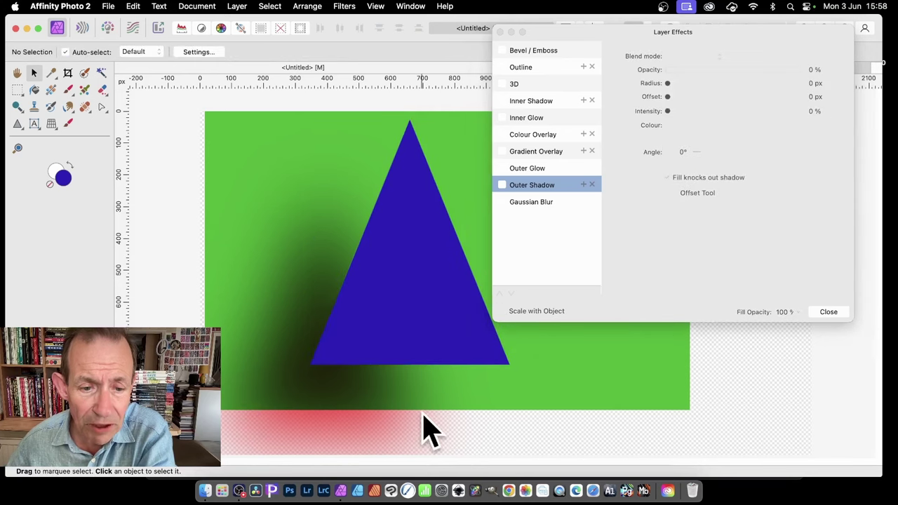
left_click(419, 308)
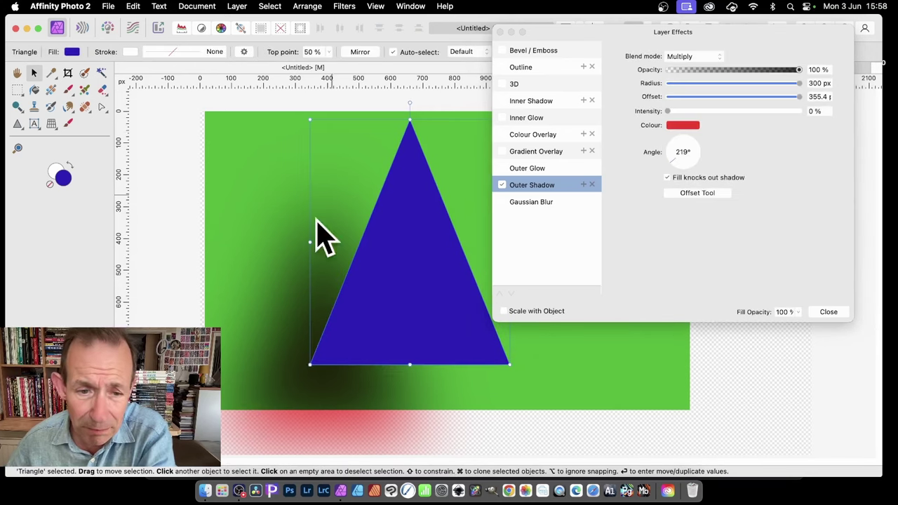
- Try the Normal, Difference and Multiply blend modes on the red shadow, finishing with Normal
left_click(690, 59)
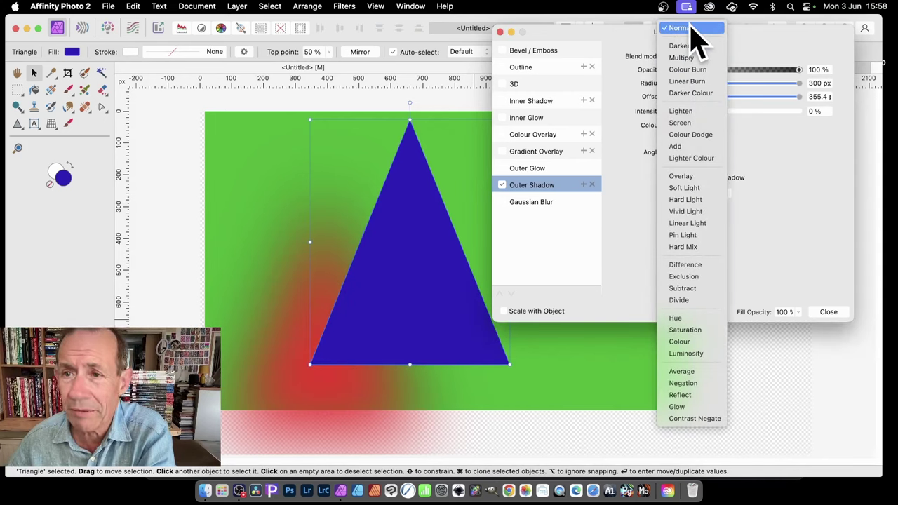
left_click(691, 29)
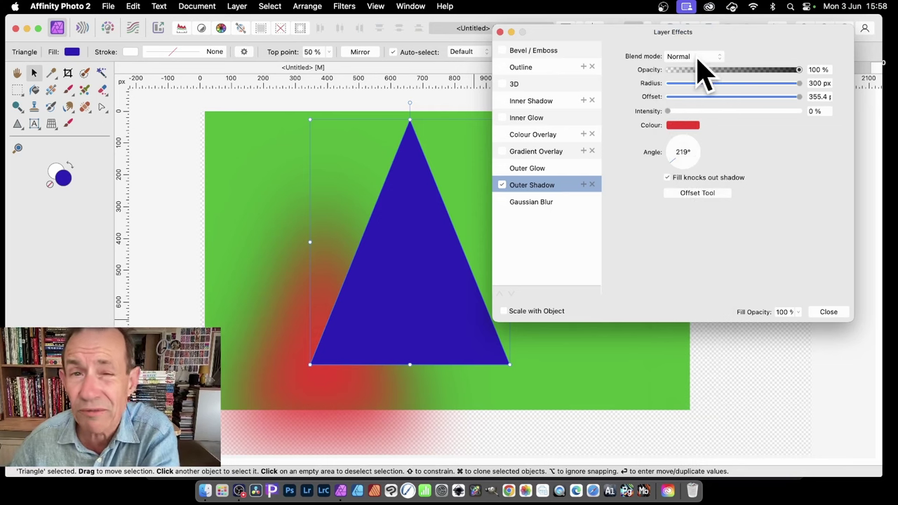
left_click(699, 60)
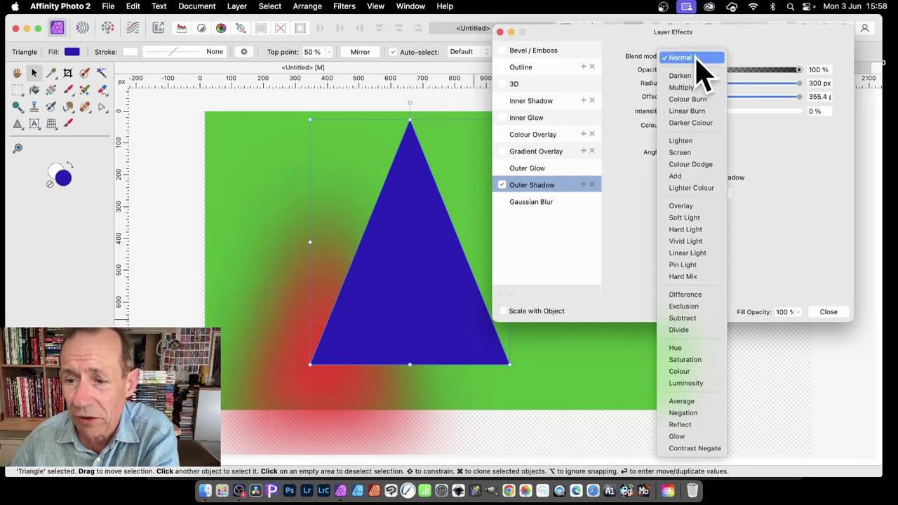
left_click(684, 295)
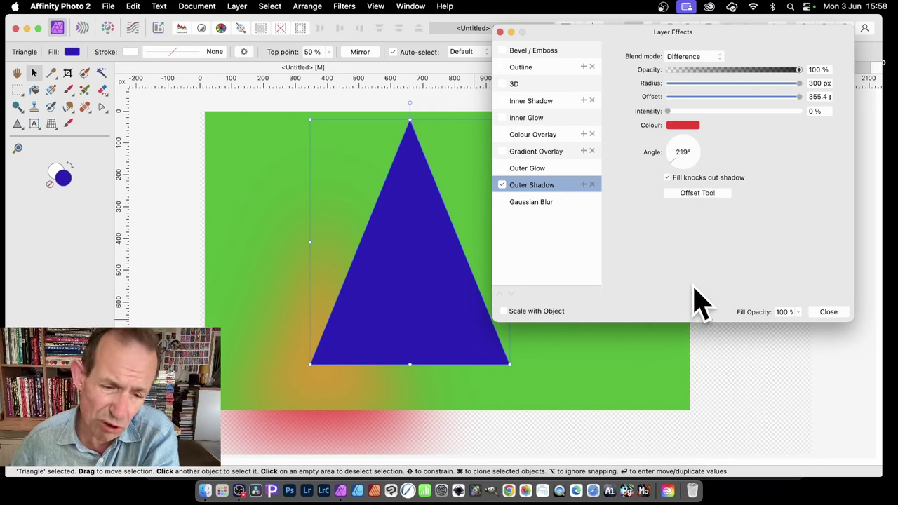
left_click(695, 59)
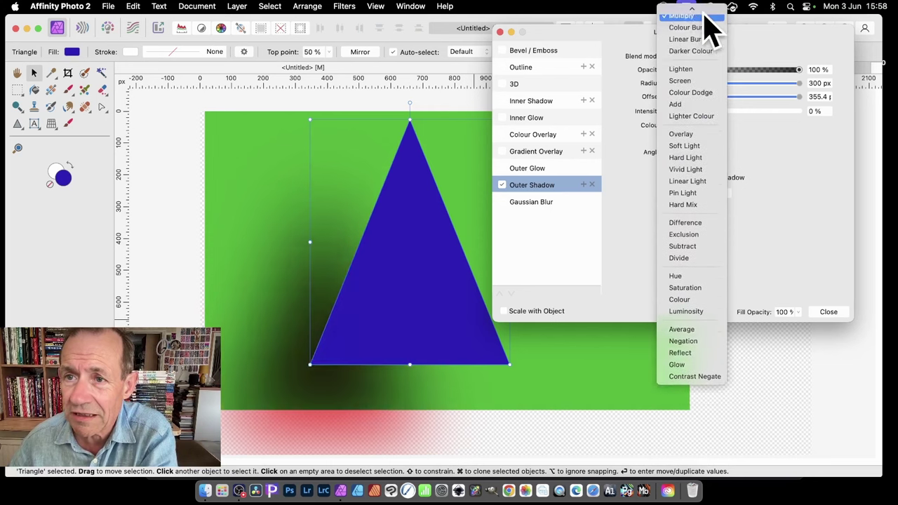
left_click(694, 10)
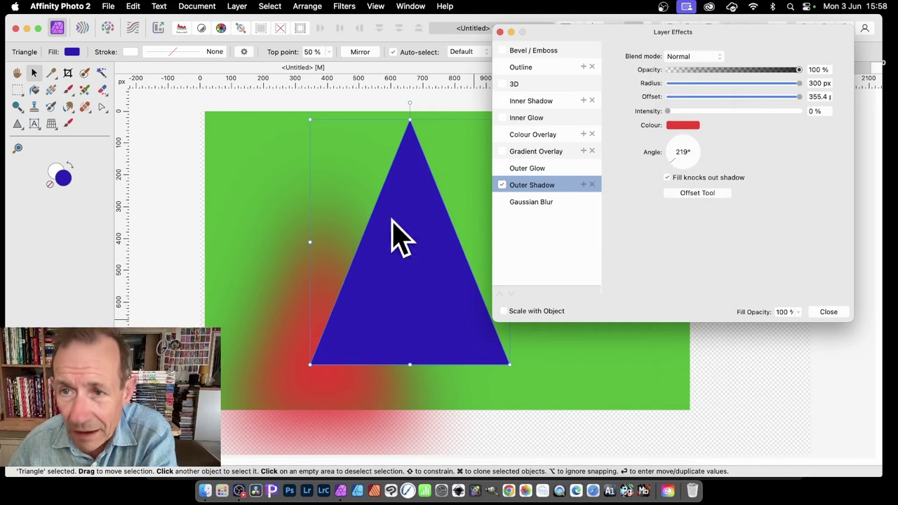
- Add a second outer shadow and move it to the triangle's upper right with the Offset Tool, about 428 px at 38°
left_click(584, 185)
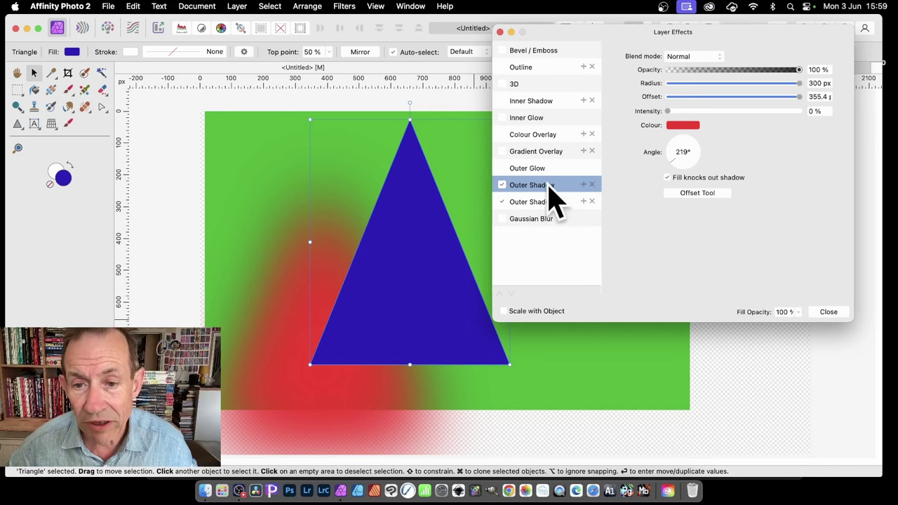
left_click(698, 194)
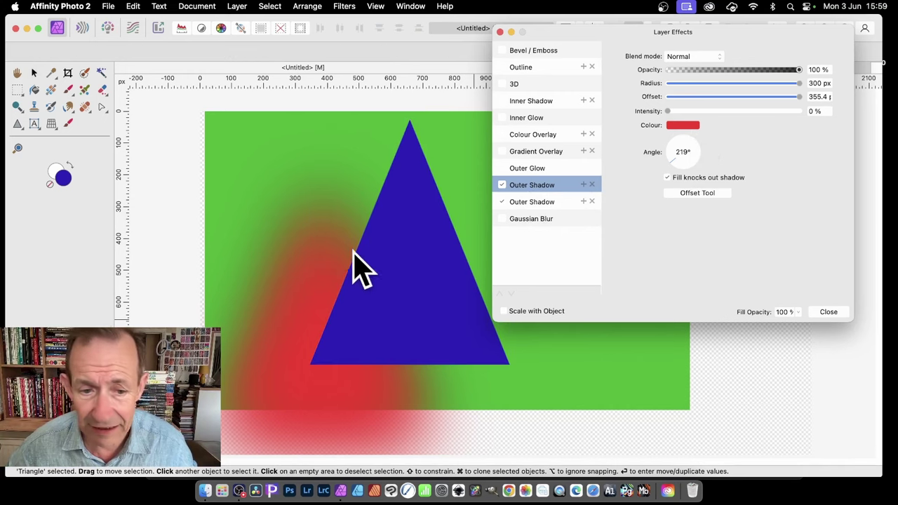
left_click_drag(335, 360, 530, 223)
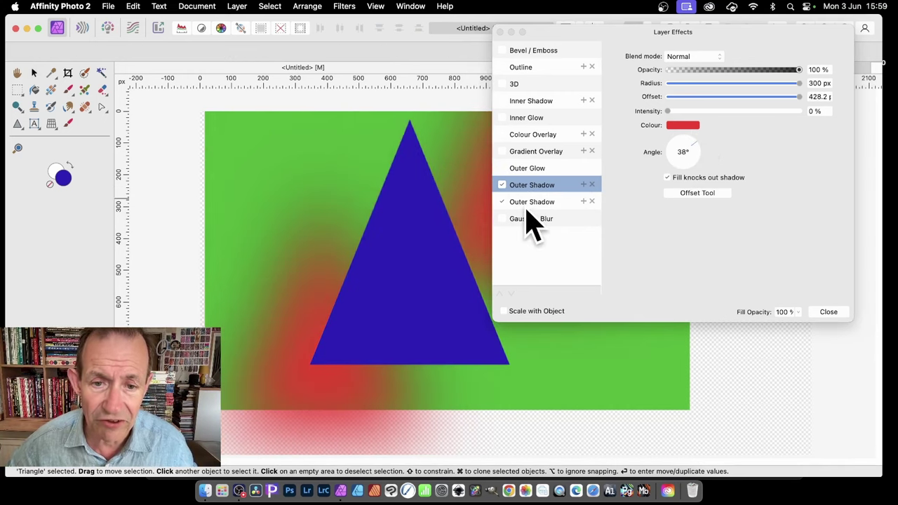
- Colour the second shadow light blue and reduce it to 66% opacity, about 39 px radius and about 43 px offset
left_click(676, 128)
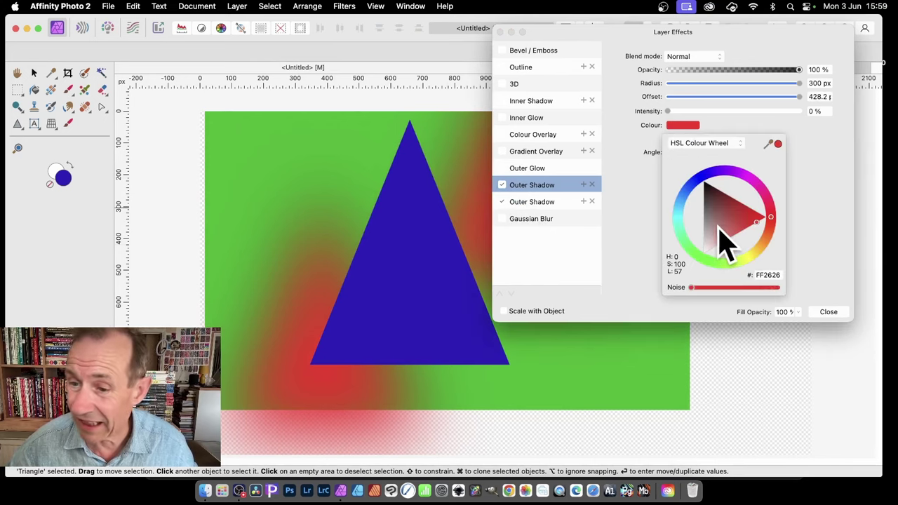
left_click(690, 196)
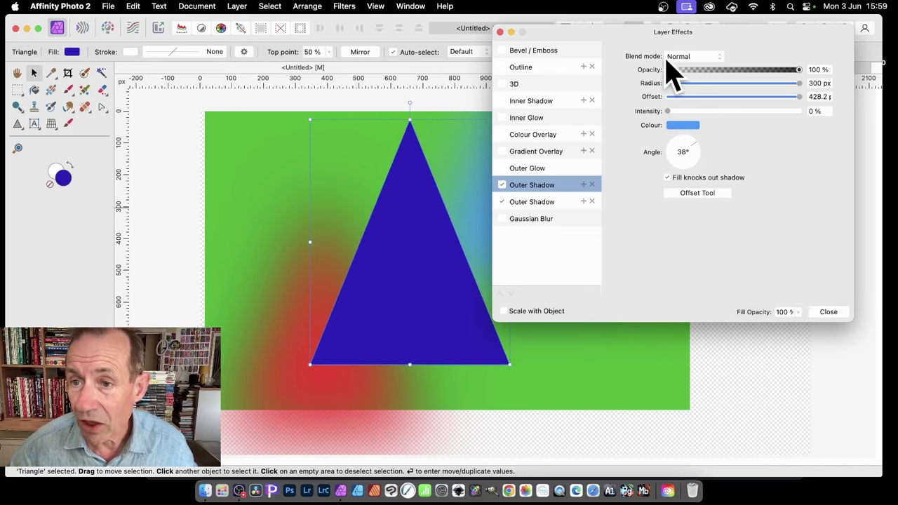
left_click_drag(784, 70, 774, 97)
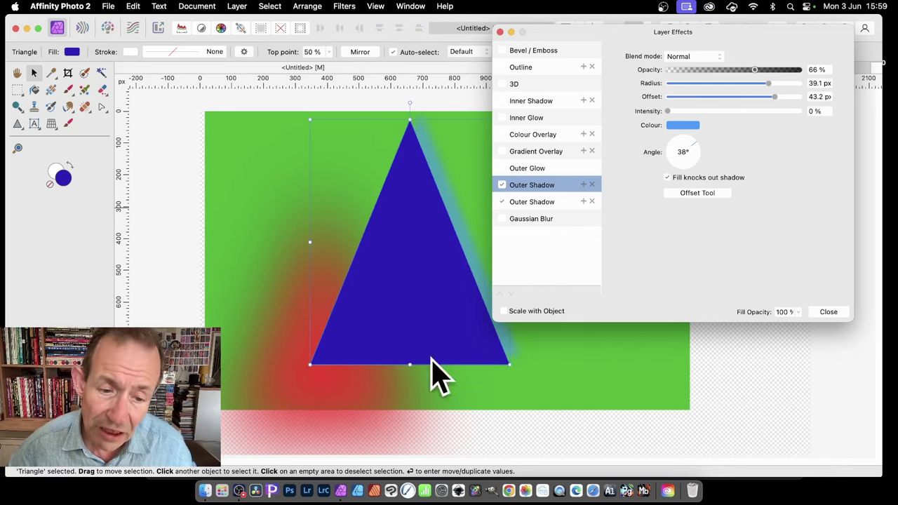
- Try maximum noise on the light blue shadow's colour, return the noise to zero and close the layer effects
left_click(685, 125)
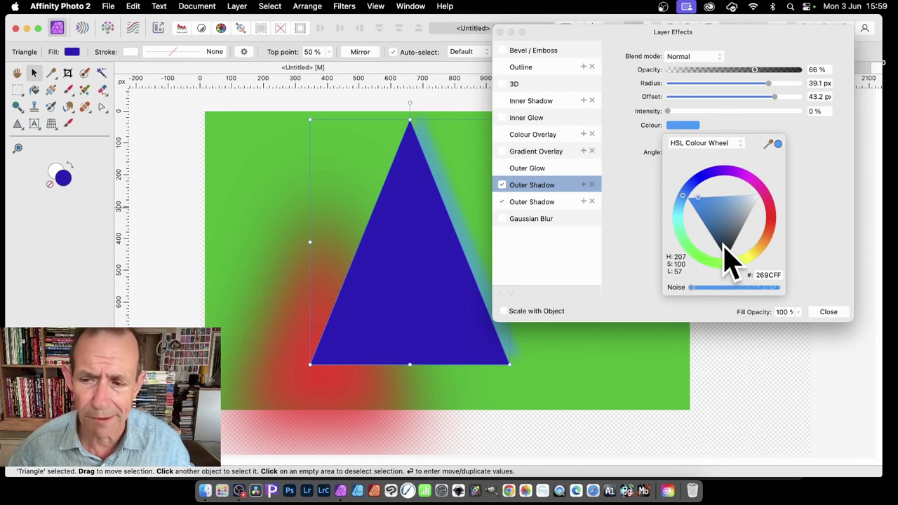
left_click_drag(730, 288, 794, 293)
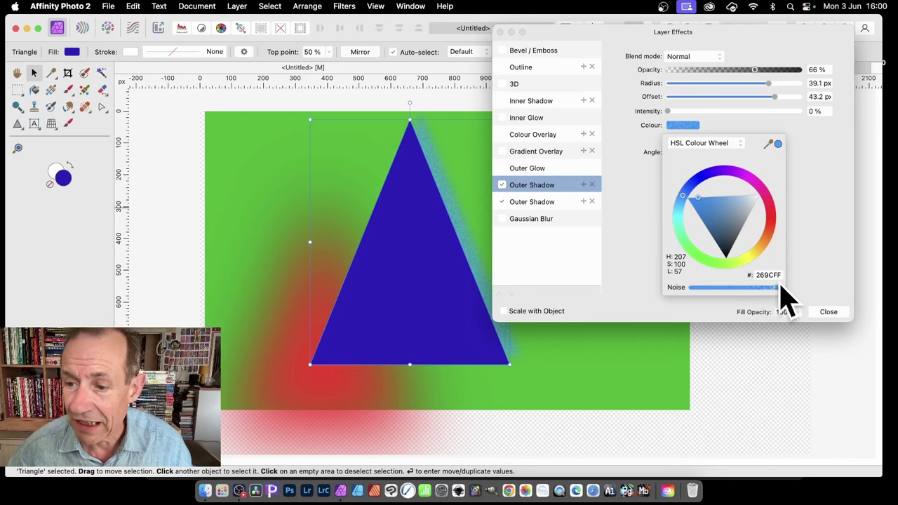
left_click_drag(778, 289, 692, 288)
left_click(827, 251)
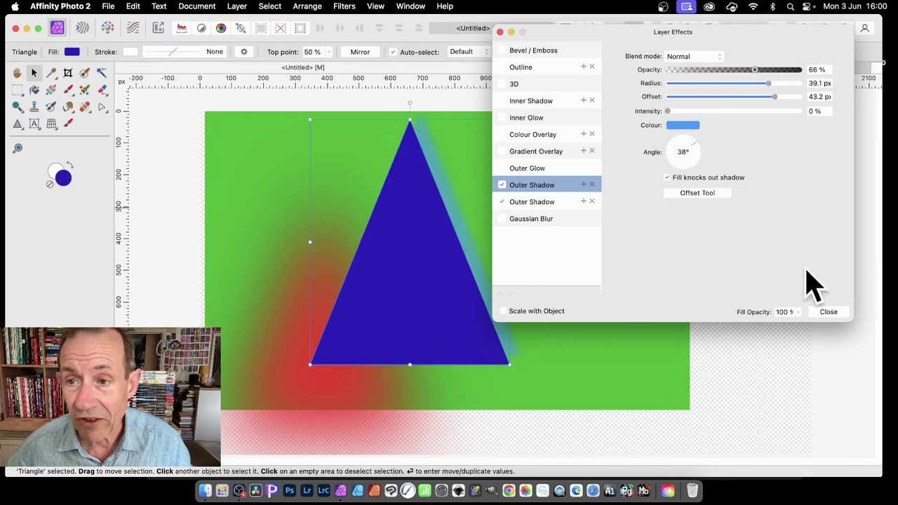
left_click(829, 312)
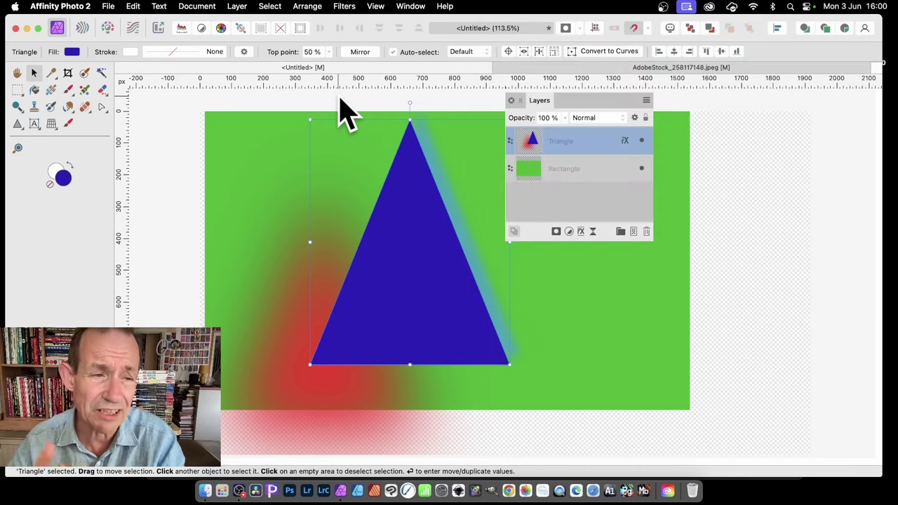
- Draw a rectangle just right of the triangle's lower half and fill it with magenta FF04B3
left_click(19, 127)
left_click(77, 126)
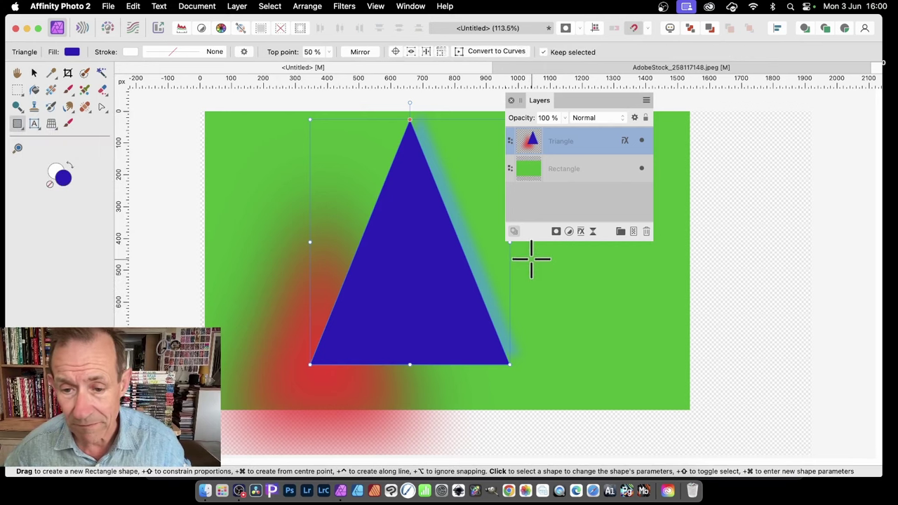
left_click_drag(531, 259, 646, 367)
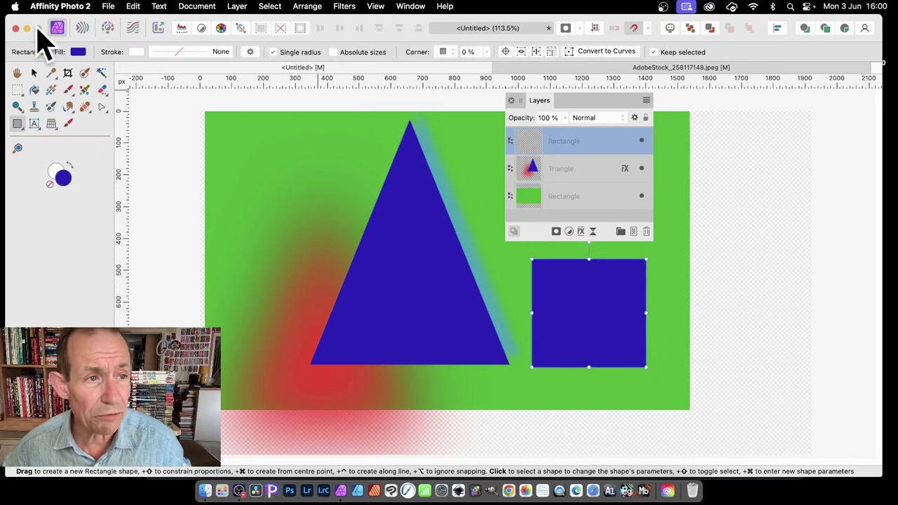
left_click(77, 52)
left_click(173, 119)
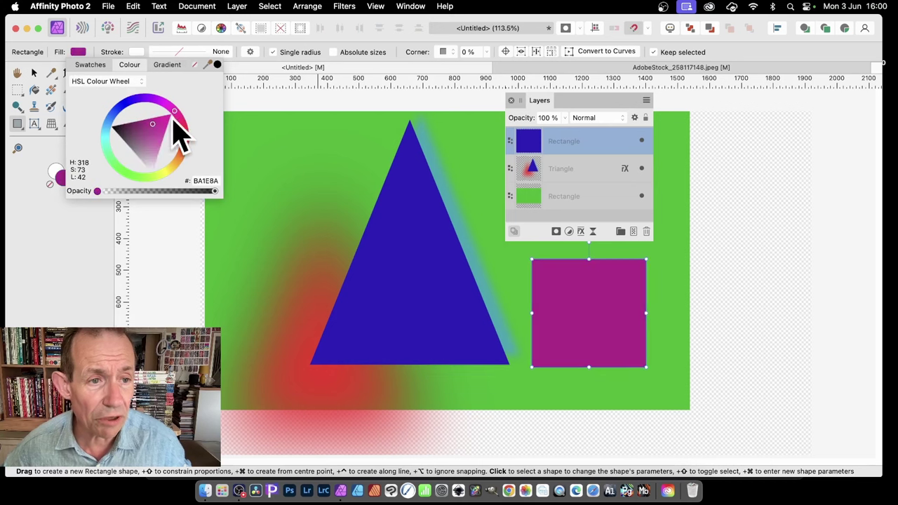
left_click(171, 114)
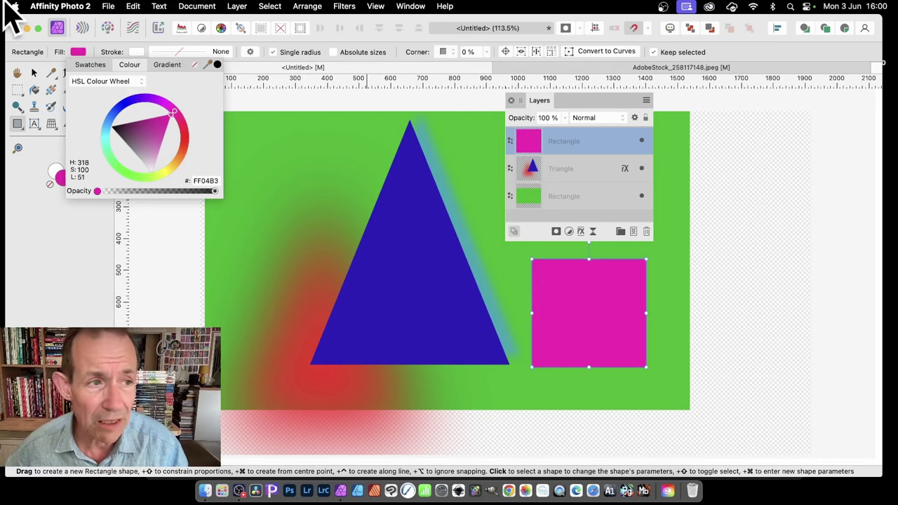
- Save the blue triangle's appearance as a new style in the current Styles category
left_click(33, 73)
left_click(382, 263)
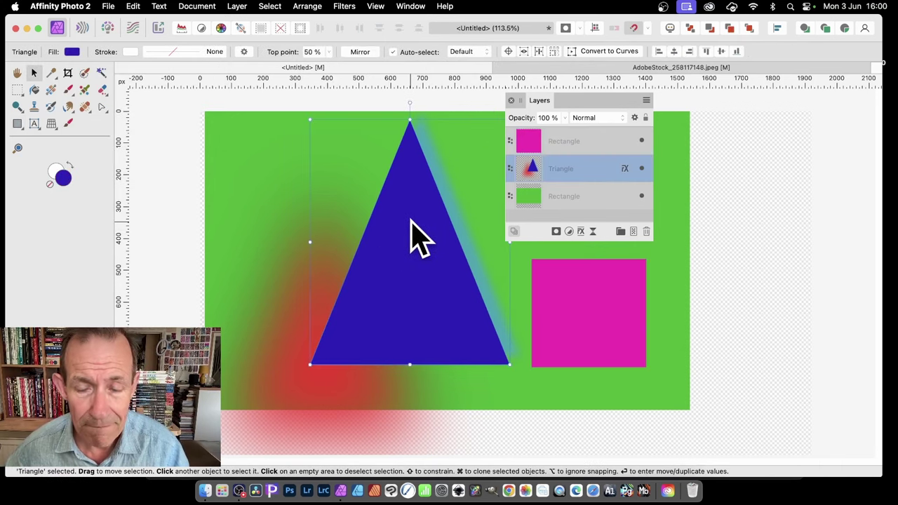
left_click(417, 6)
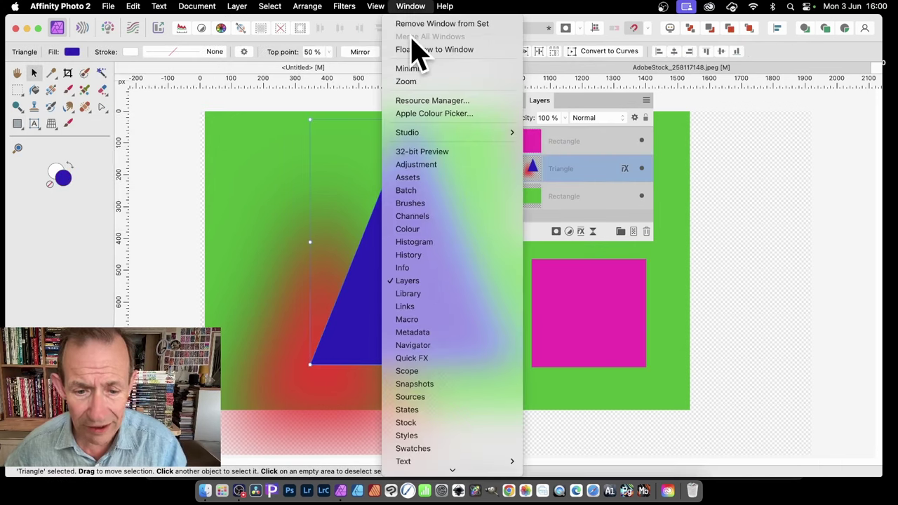
left_click(433, 442)
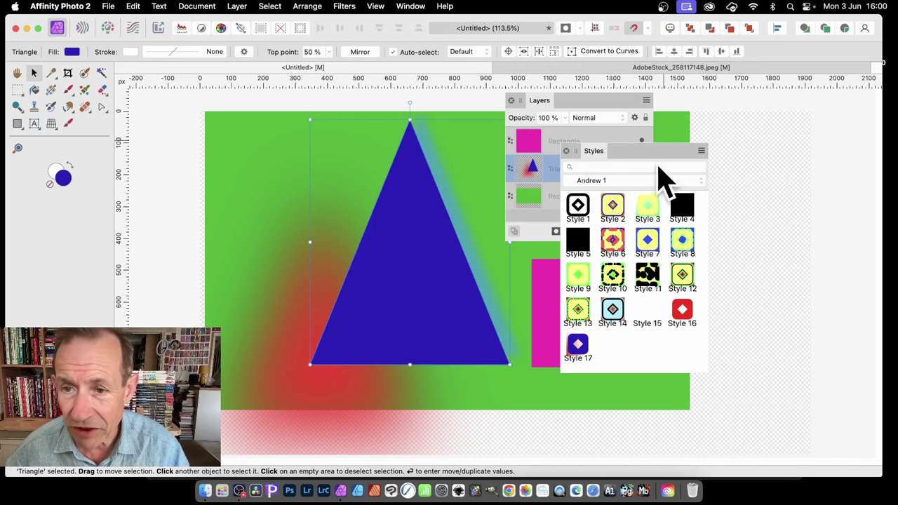
left_click(701, 152)
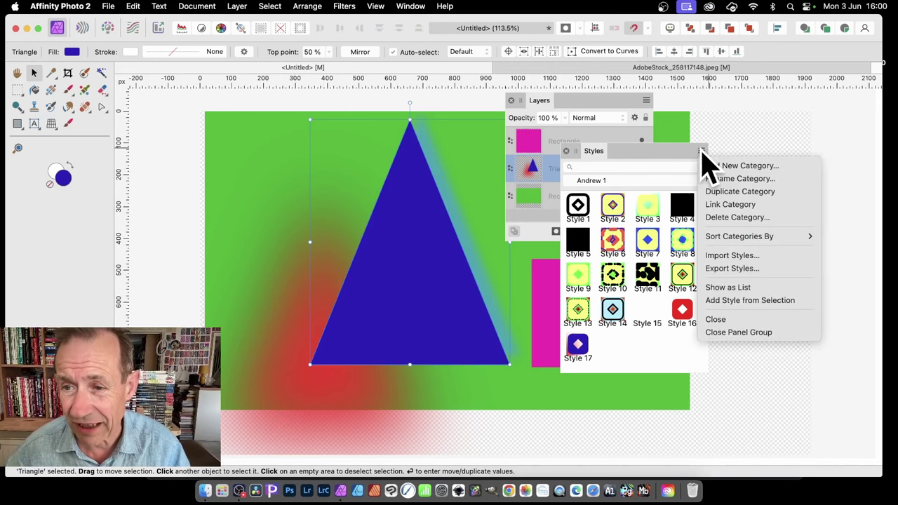
left_click(745, 302)
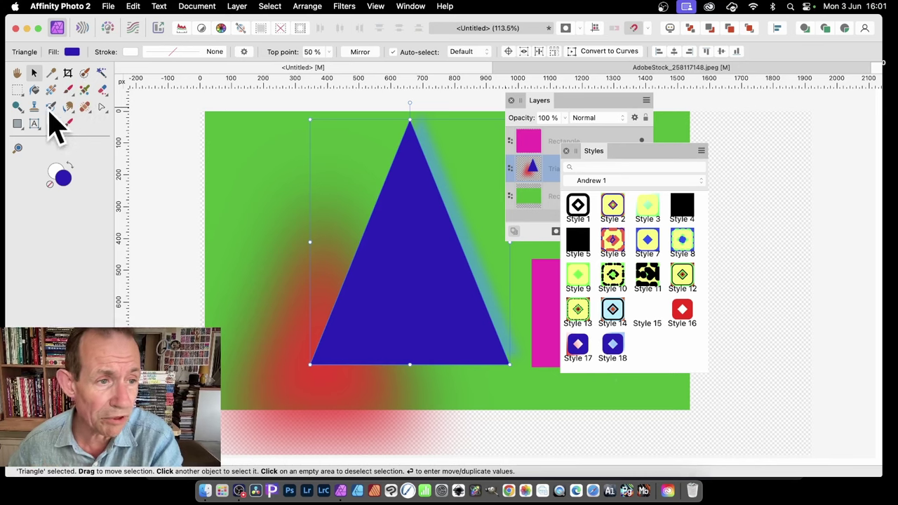
- Try the newly saved Style 18 on the magenta rectangle, and undo it
left_click(542, 281)
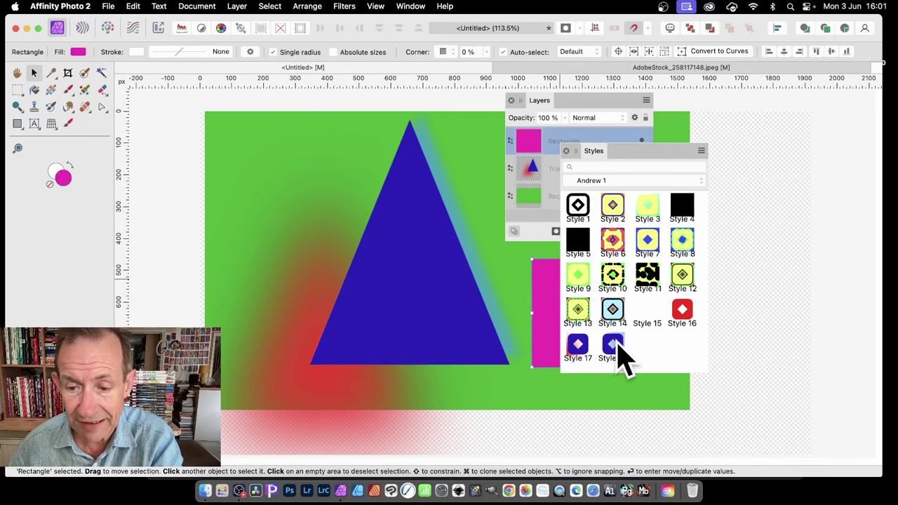
left_click_drag(656, 151, 772, 137)
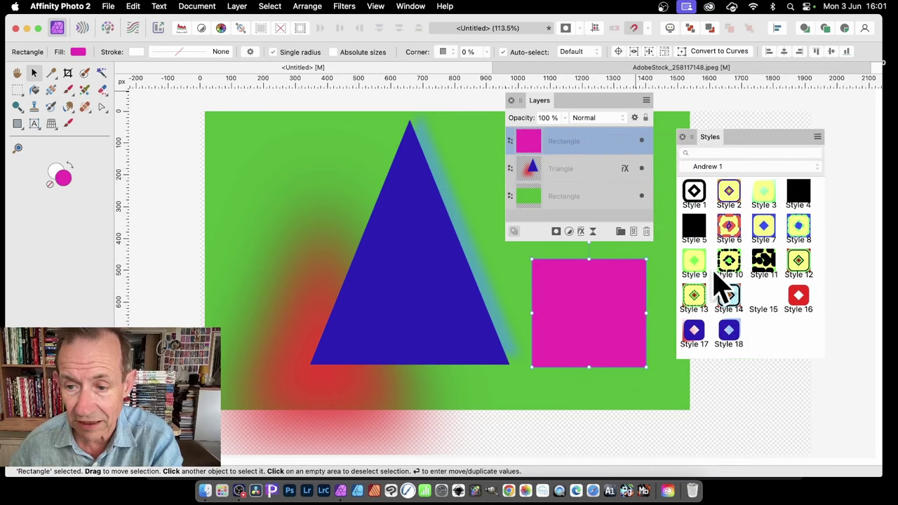
left_click(729, 333)
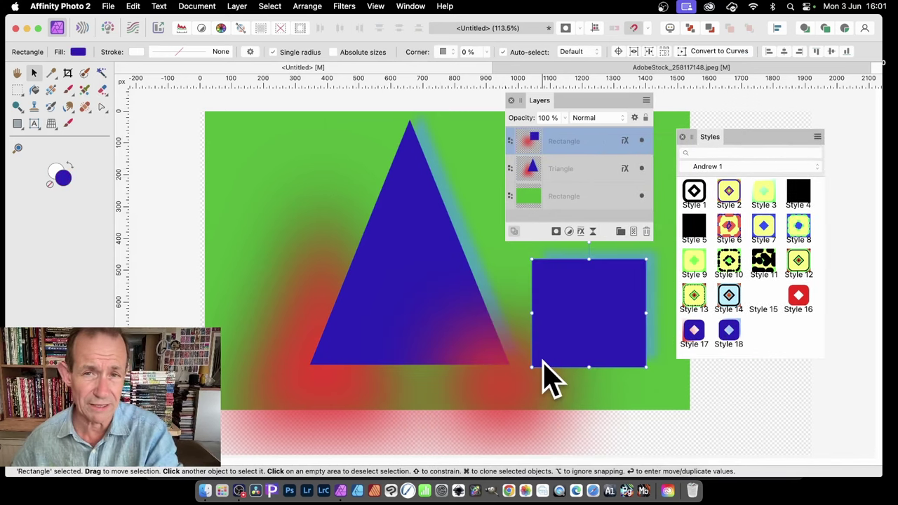
key("super+z")
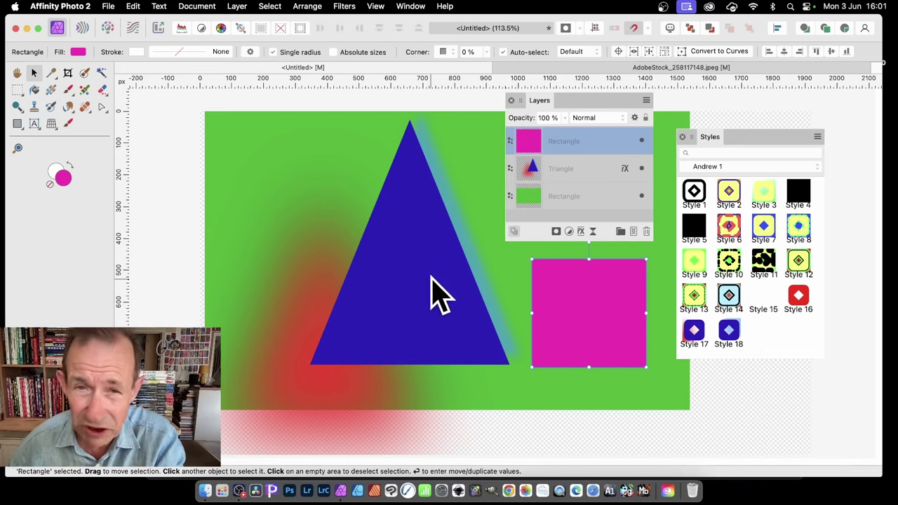
- Select and copy the blue triangle, with the Styles panel closed
left_click(419, 256)
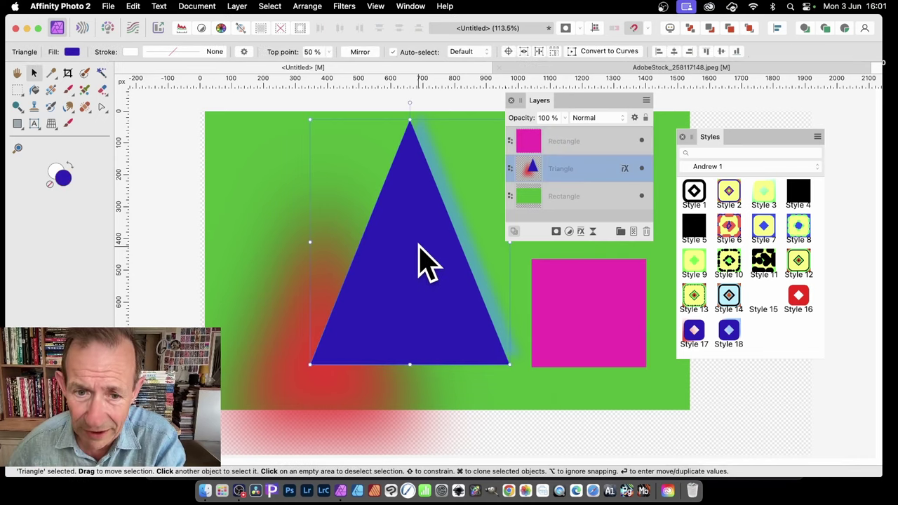
left_click(682, 137)
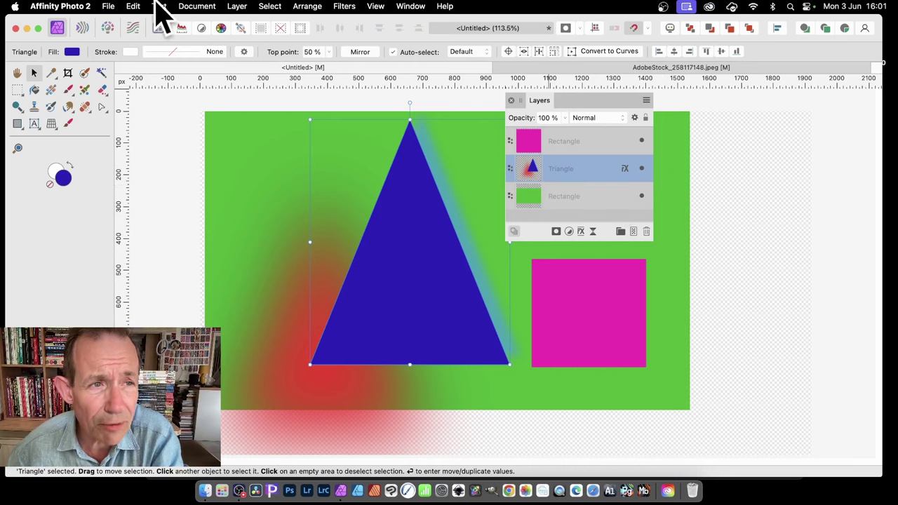
left_click(133, 6)
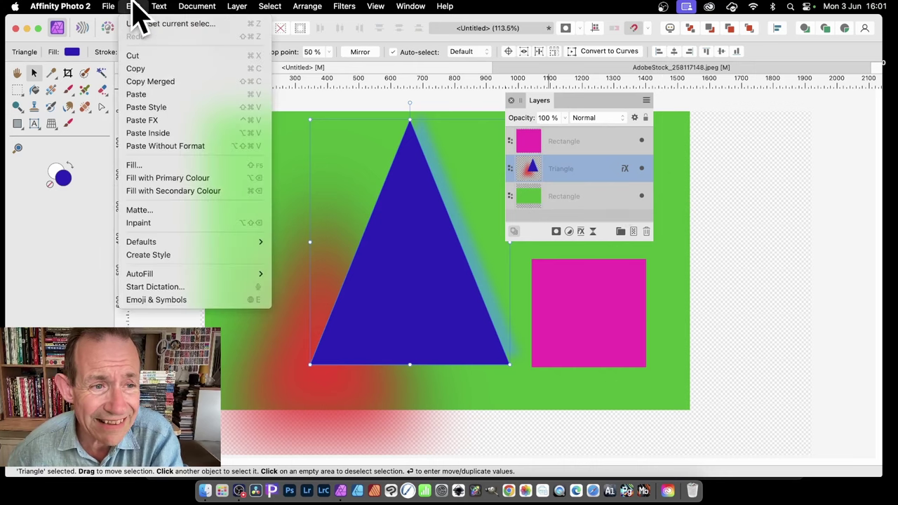
left_click(137, 69)
- Move the magenta rectangle over the triangle's lower right edge and paste the copied style onto it
left_click(576, 287)
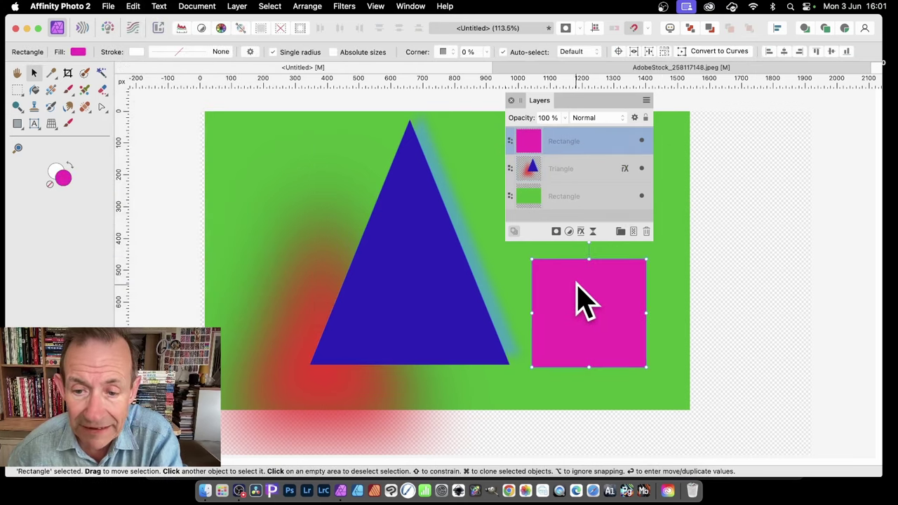
left_click_drag(576, 287, 507, 265)
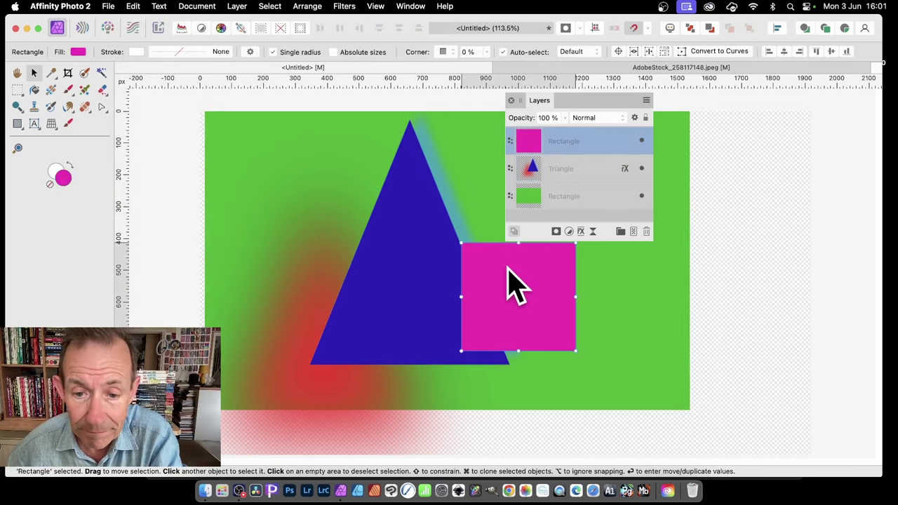
left_click(134, 9)
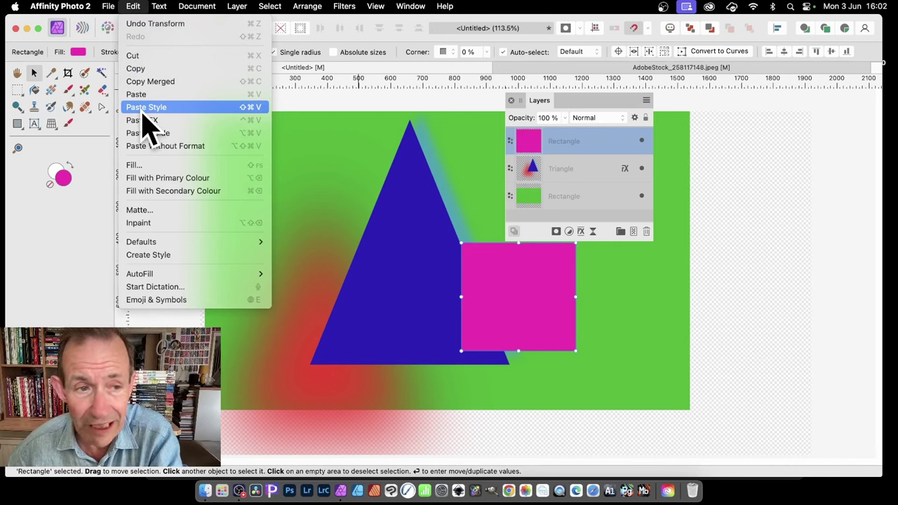
left_click(146, 107)
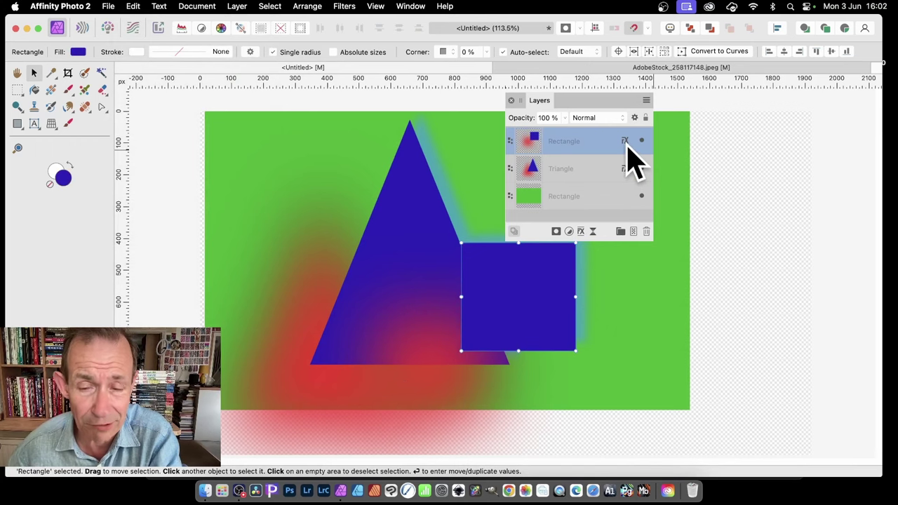
- Open the top rectangle's layer effects, clear the dialog from the Layers panel and select both the rectangle and triangle layers
left_click(581, 171, "shift")
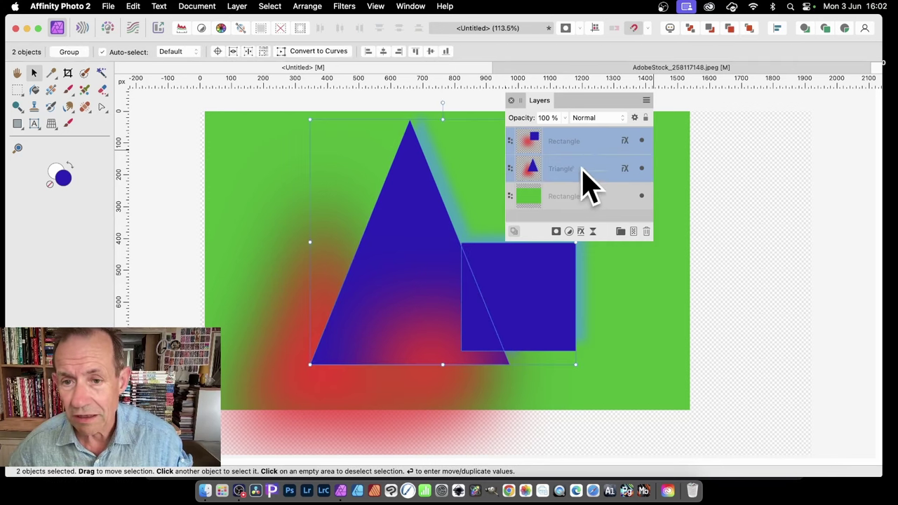
left_click(626, 143)
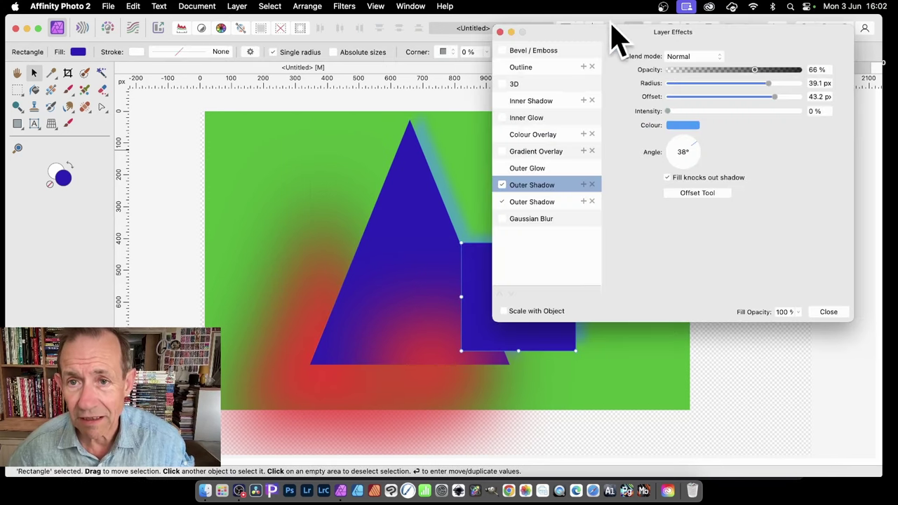
left_click_drag(611, 30, 249, 107)
left_click(563, 169, "shift")
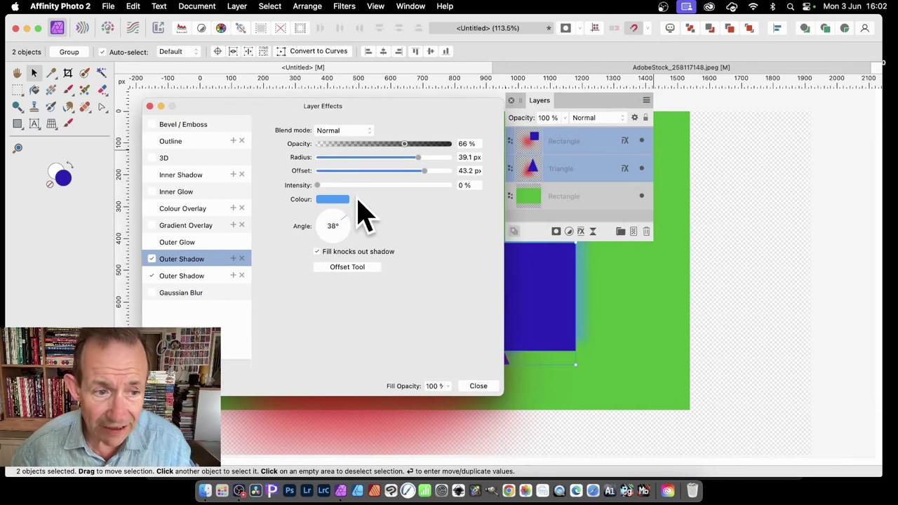
- Recolour the light blue outer shadow on both shapes to dark grey 272A2D, with a 44.5 px radius and 100 px offset
left_click(334, 200)
left_click_drag(372, 301, 385, 329)
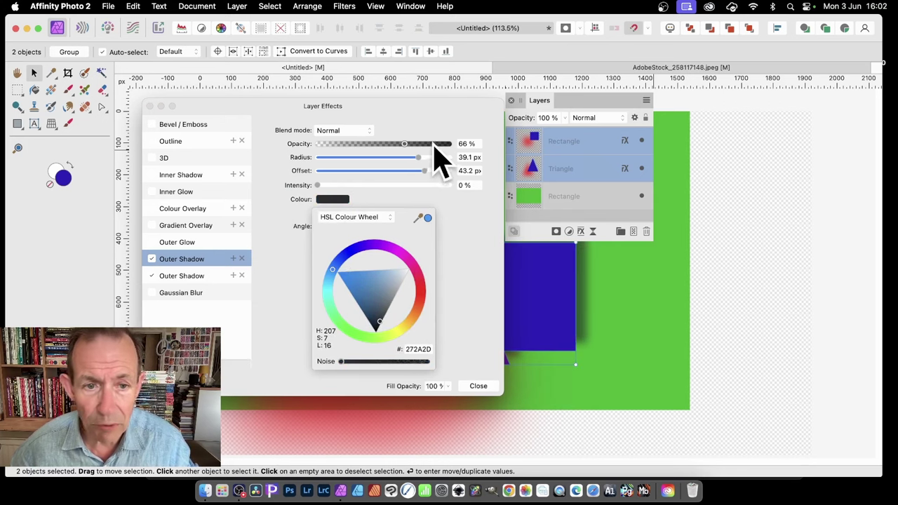
left_click_drag(418, 159, 471, 172)
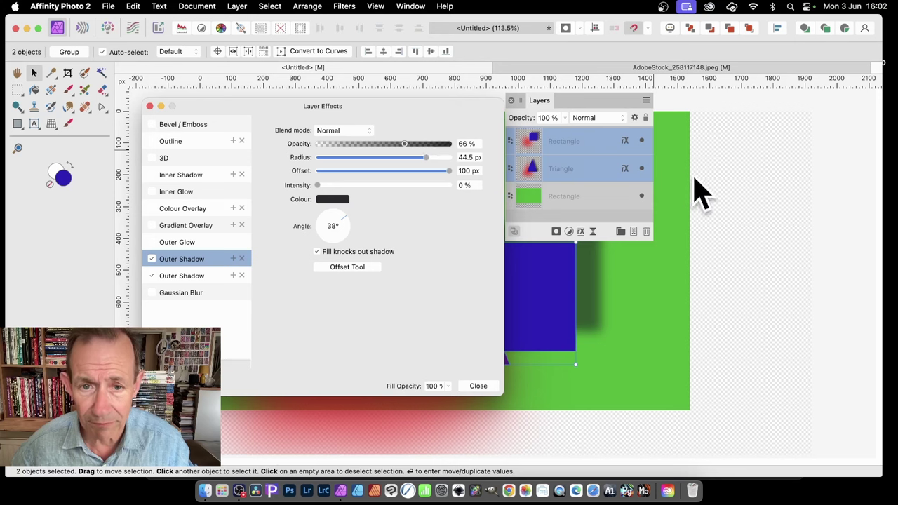
left_click(479, 386)
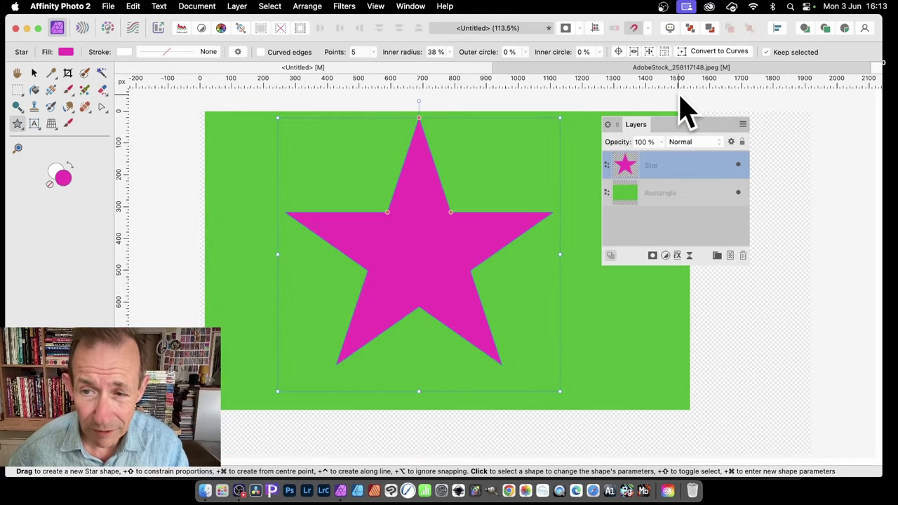
- Duplicate the magenta star and give the lower copy a Gaussian Blur layer effect with a radius of about 68.4 px
left_click(237, 6)
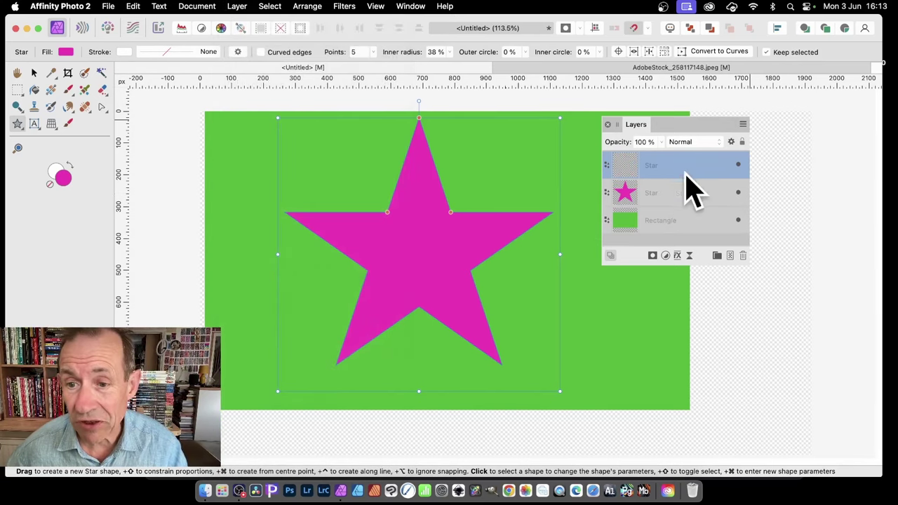
left_click(653, 197)
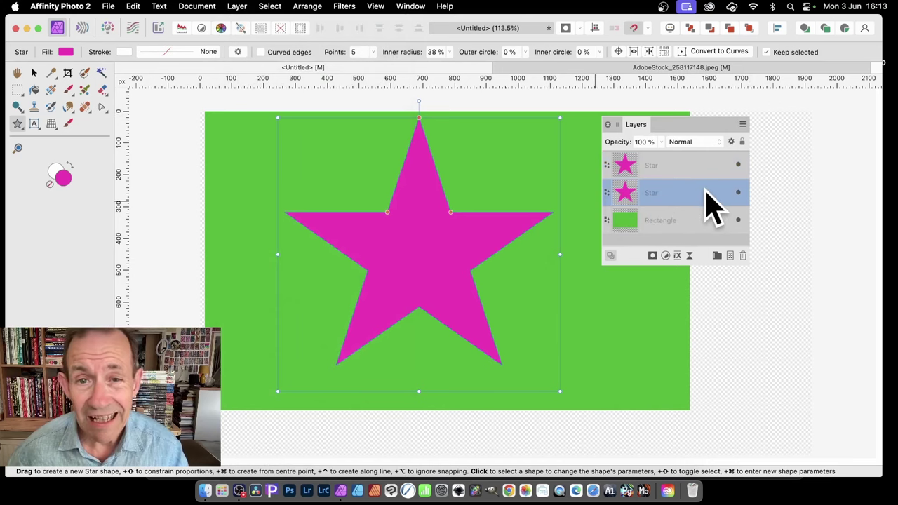
left_click(677, 254)
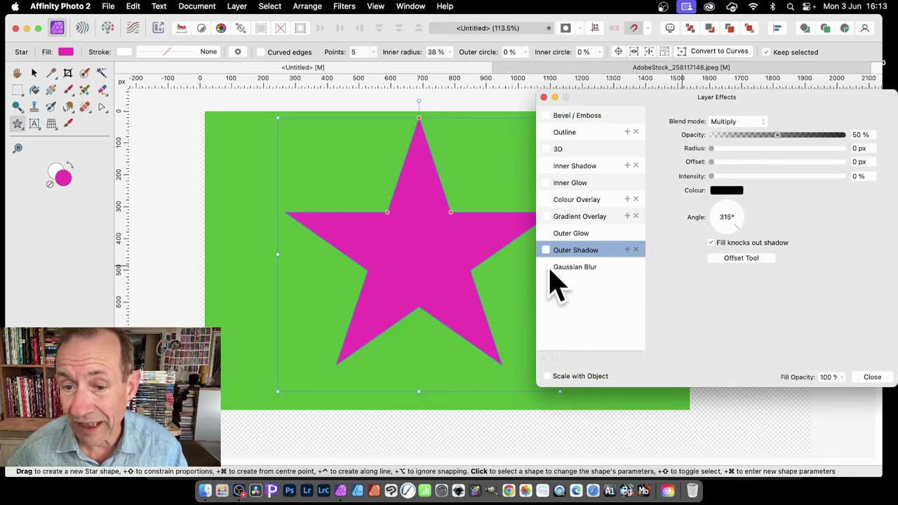
left_click(579, 268)
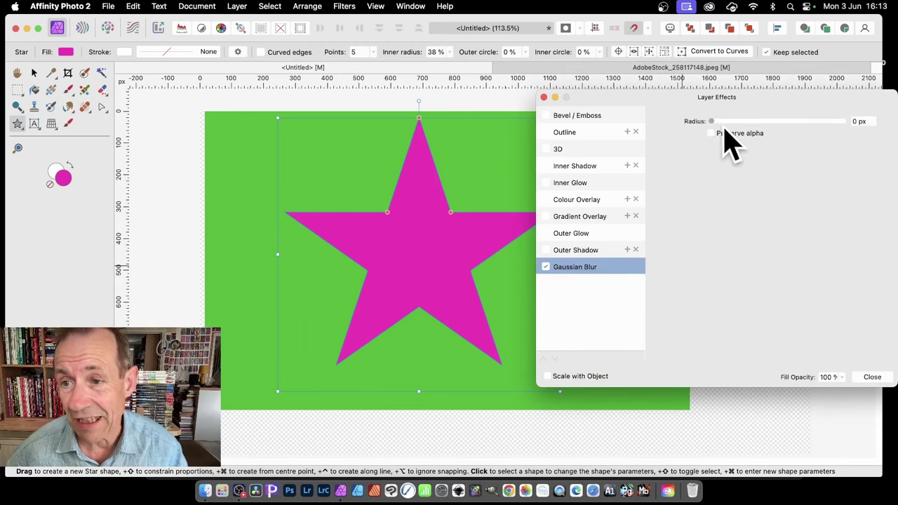
left_click_drag(720, 123, 835, 125)
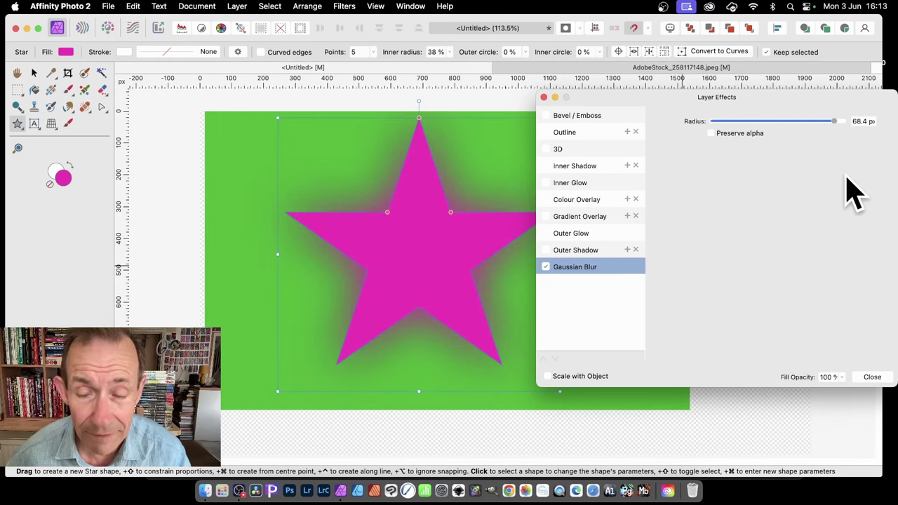
- Close the layer effects and change the blurred star's fill colour to black 000000
left_click(874, 377)
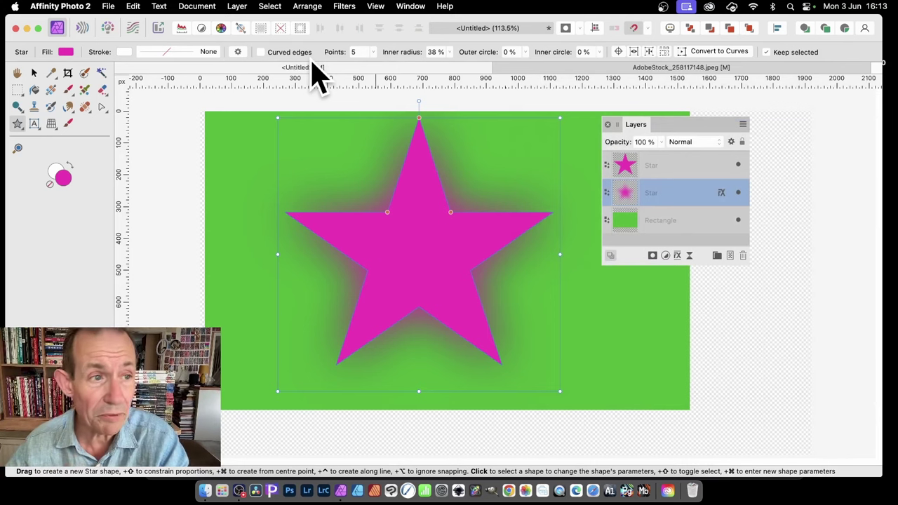
left_click(66, 54)
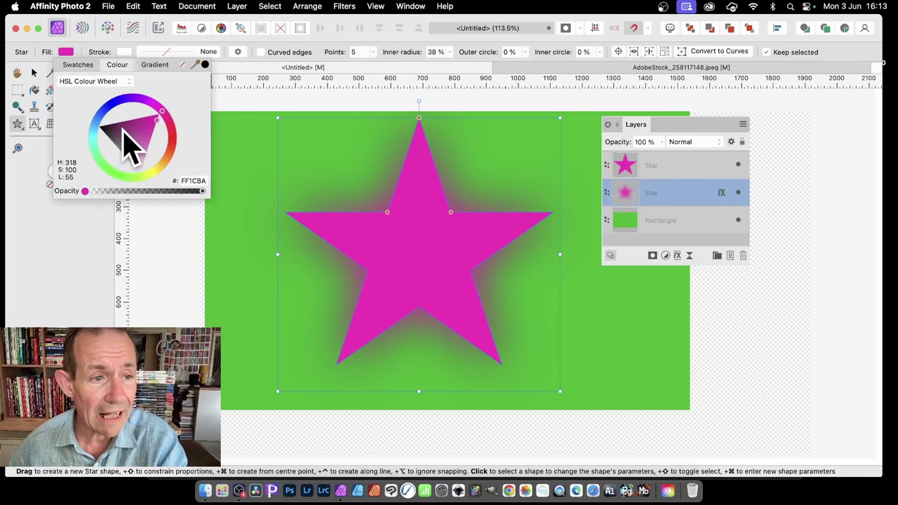
left_click_drag(123, 125, 98, 133)
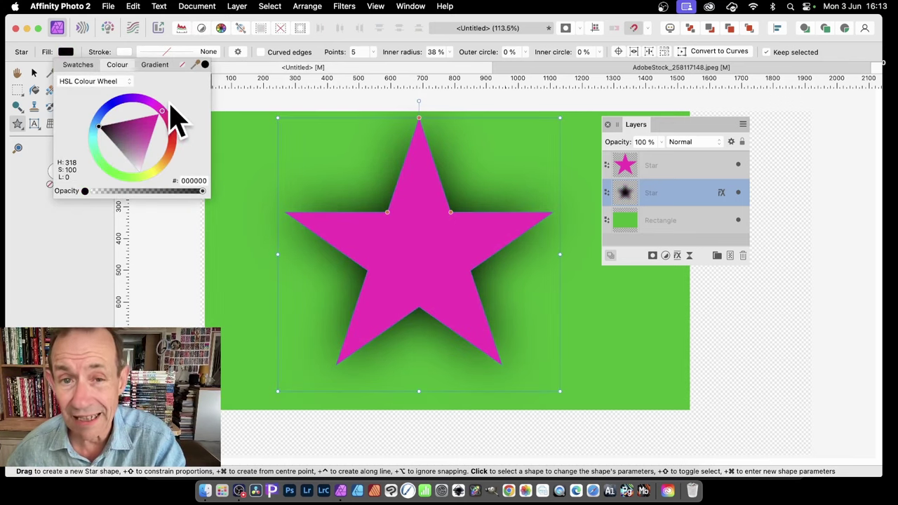
- Try several gradient swatches as the blurred star's fill, and return it to the recently used black
left_click(154, 65)
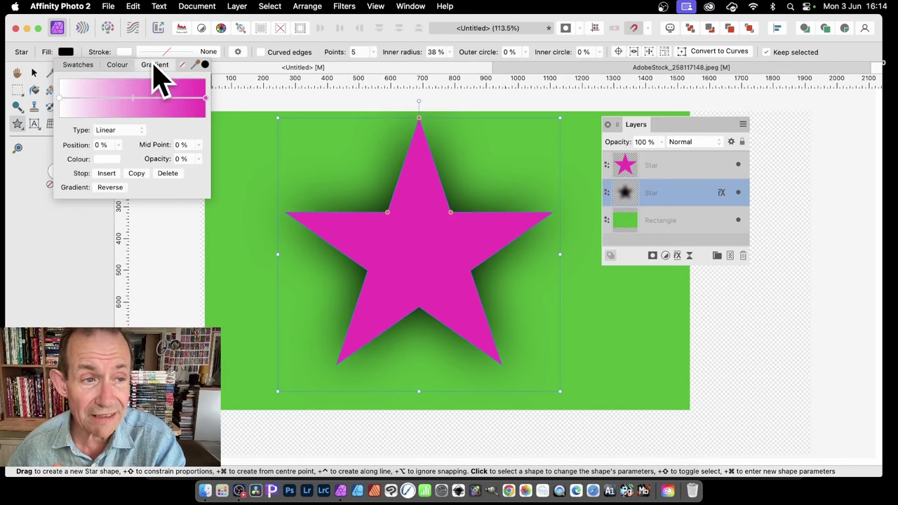
left_click(87, 65)
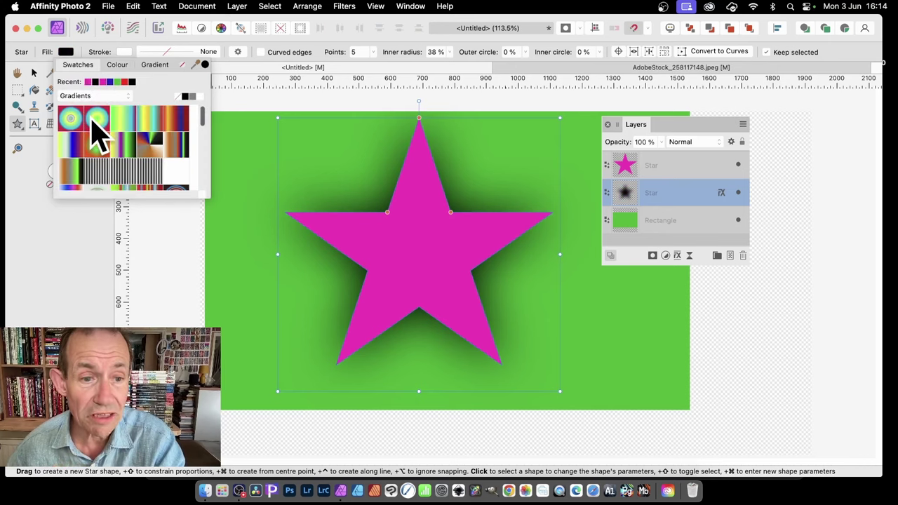
left_click(94, 117)
left_click(153, 119)
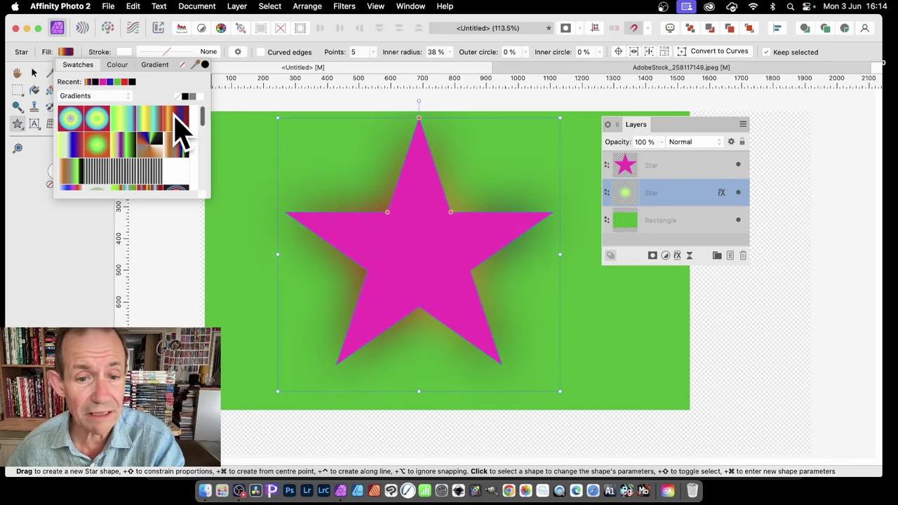
left_click(184, 141)
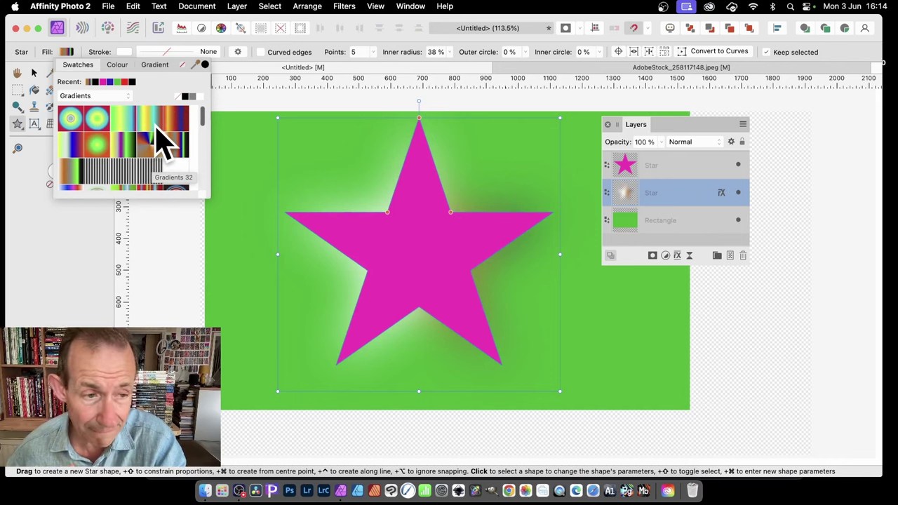
scroll(150, 158, "down", 1)
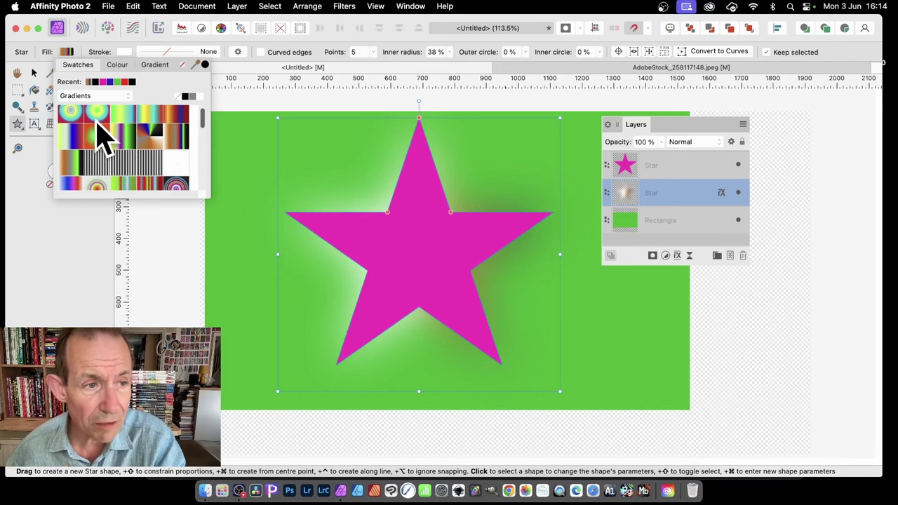
scroll(102, 133, "up", 1)
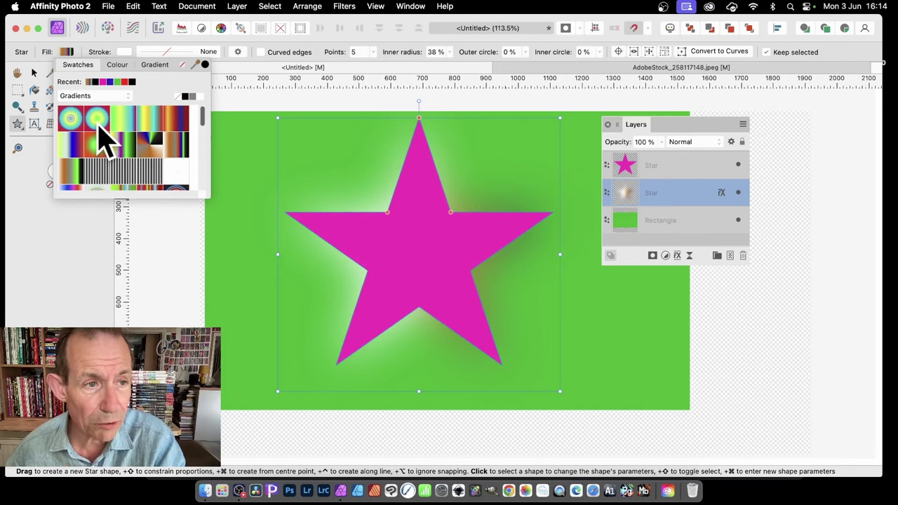
left_click(133, 83)
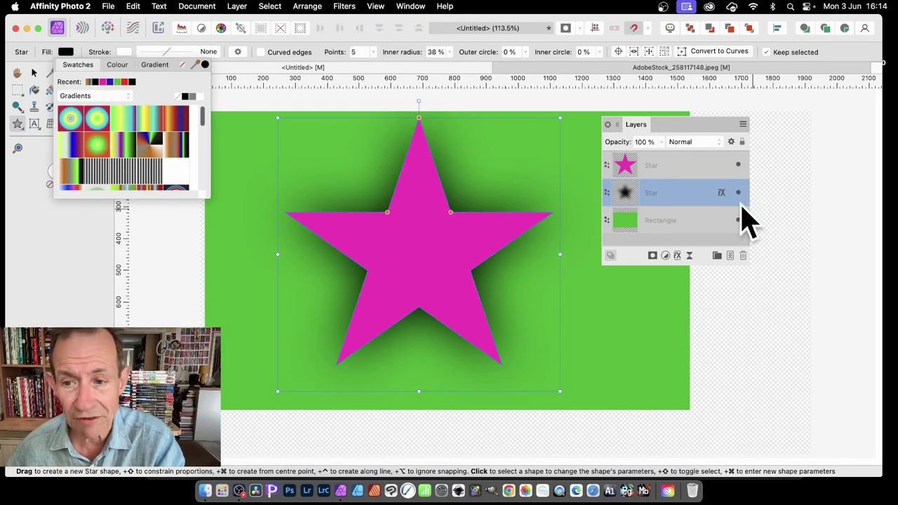
- Move the black blurred star about 300 px right and 80 px up with the Move tool, behind the magenta star
left_click_drag(456, 245, 501, 249)
key("super+z")
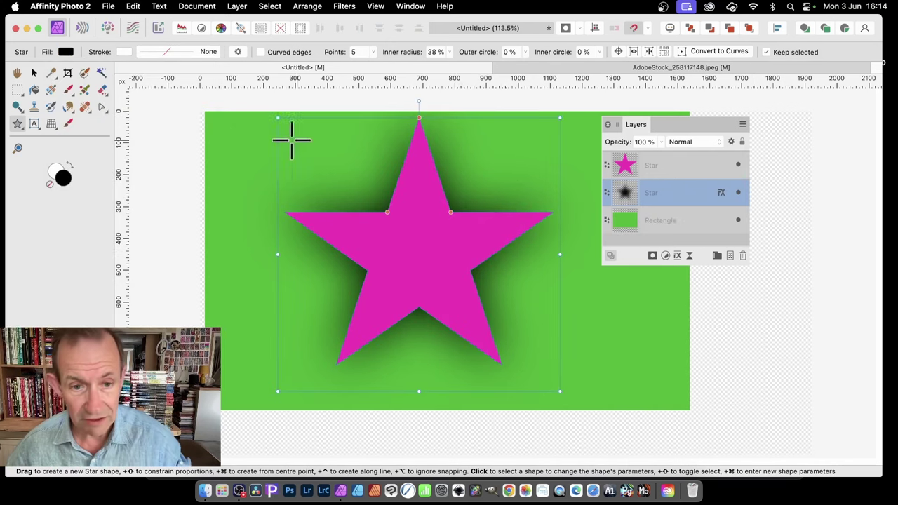
left_click(34, 73)
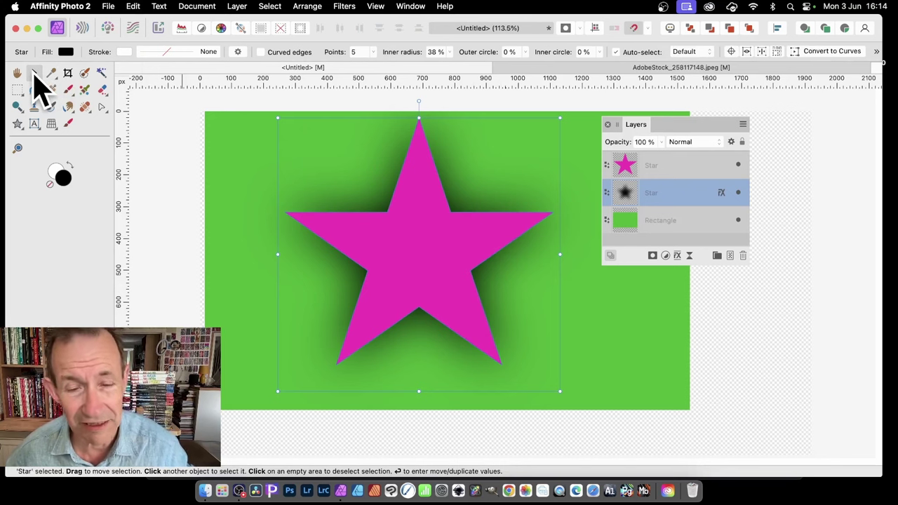
left_click_drag(427, 264, 522, 225)
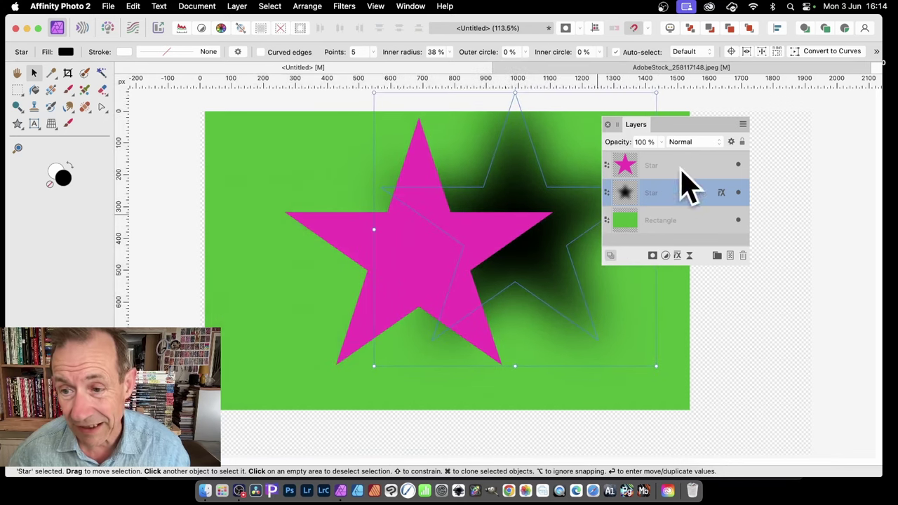
- Reopen the black star's layer effects and set its Gaussian Blur radius to 36.6 px
left_click(721, 194)
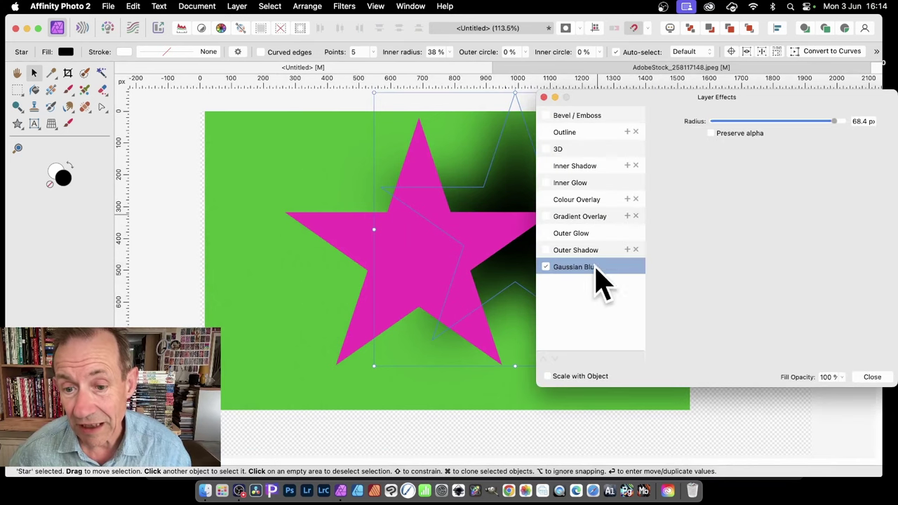
left_click_drag(834, 120, 811, 122)
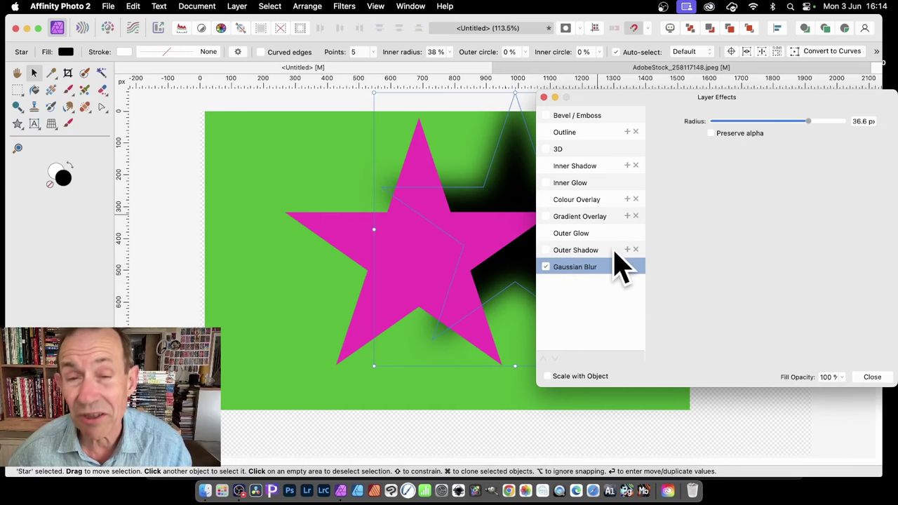
- Try an outer shadow on the blurred star with 8 px radius, 79.9 px offset, 69% intensity and 225° angle, switch it off and close the effects
left_click(570, 251)
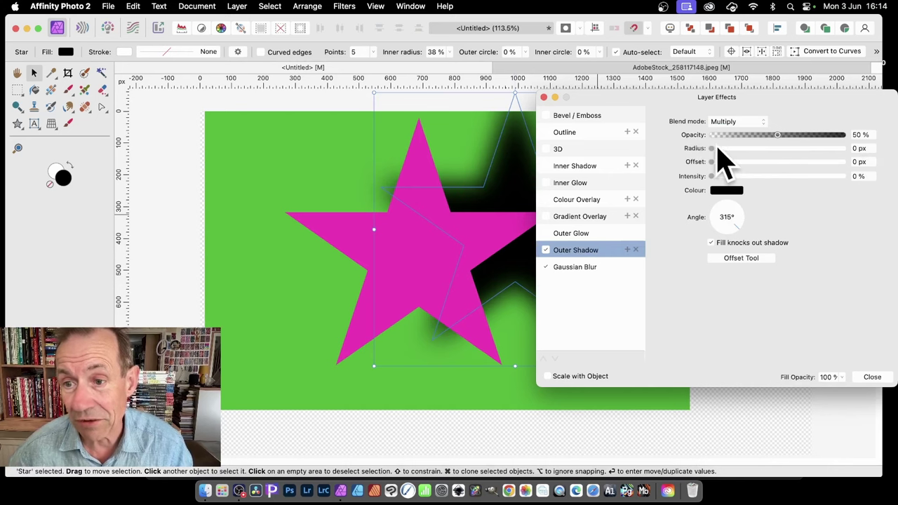
left_click_drag(718, 151, 839, 164)
left_click_drag(747, 176, 818, 183)
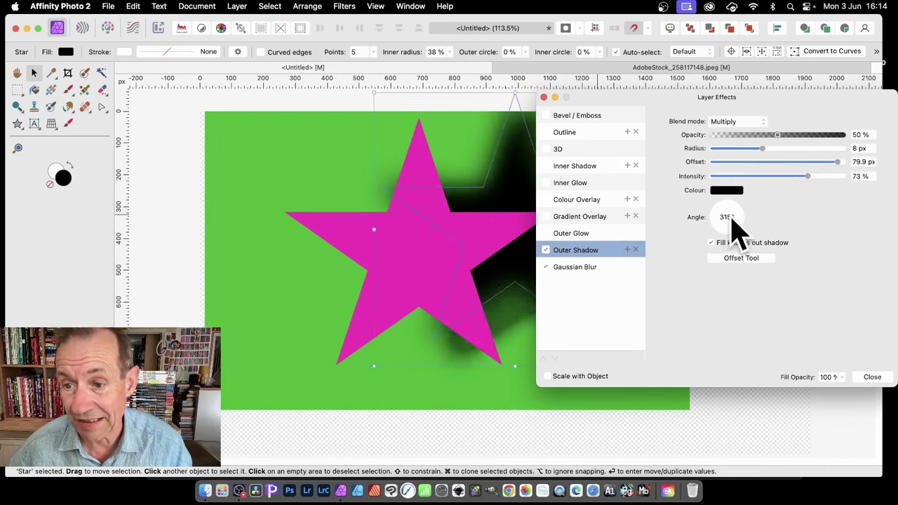
left_click_drag(738, 225, 717, 242)
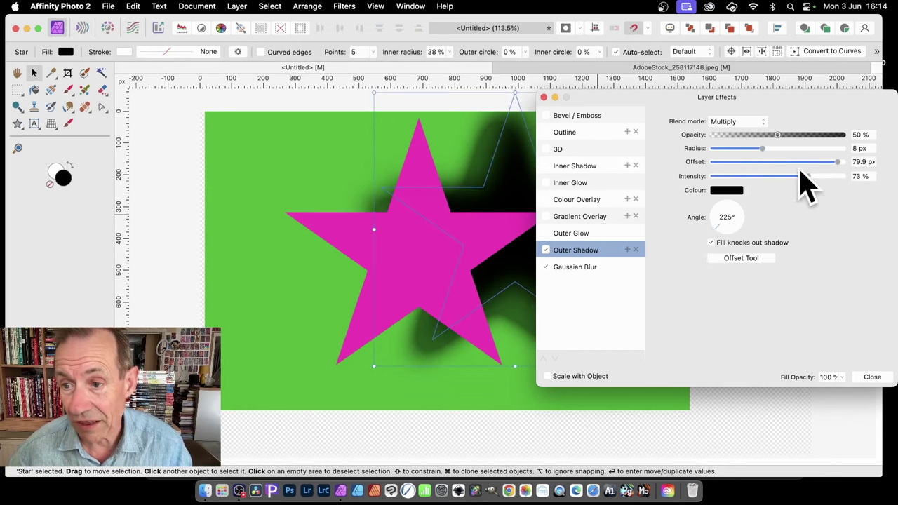
mouse_move(803, 177)
left_mouse_down()
mouse_move(766, 177)
mouse_move(792, 177)
mouse_move(809, 191)
left_mouse_up()
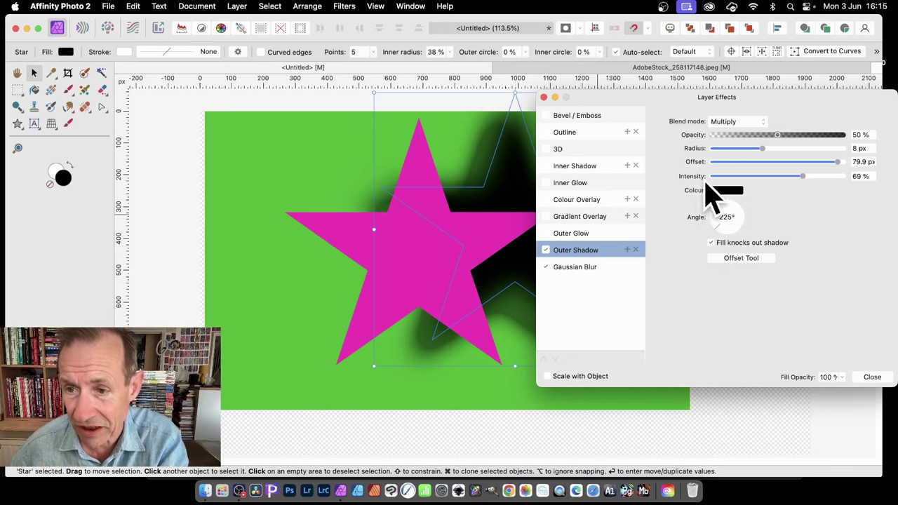
left_click(546, 251)
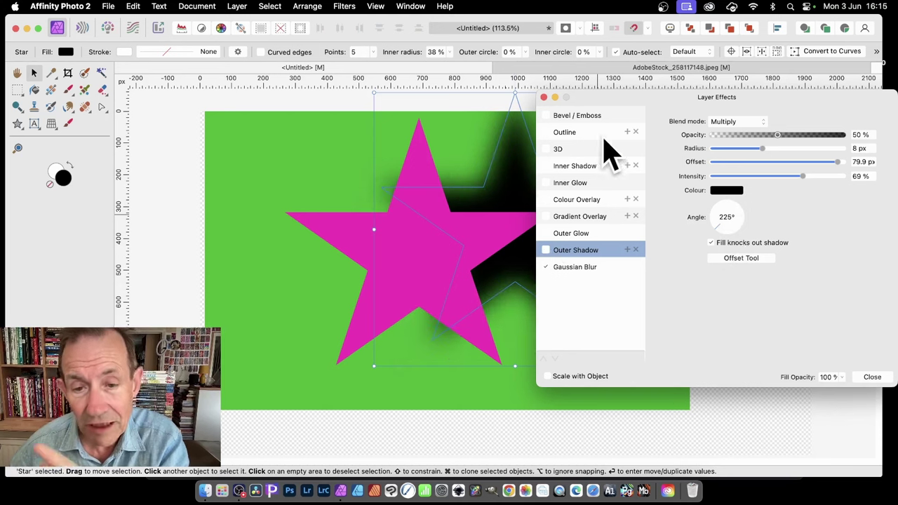
left_click(874, 377)
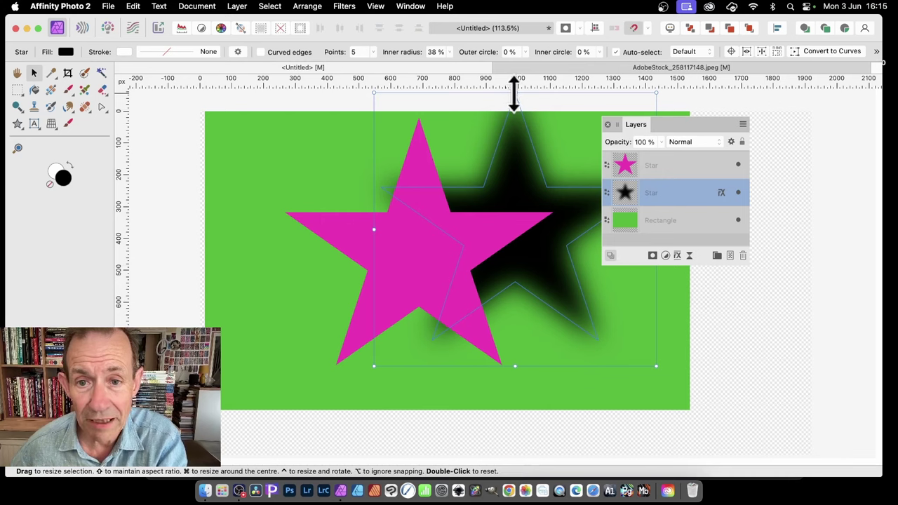
- Squash and rotate the blurred star into a slanted cast shadow and place it behind the magenta star's right arm
left_click_drag(514, 91, 567, 251)
left_click_drag(517, 323, 497, 305)
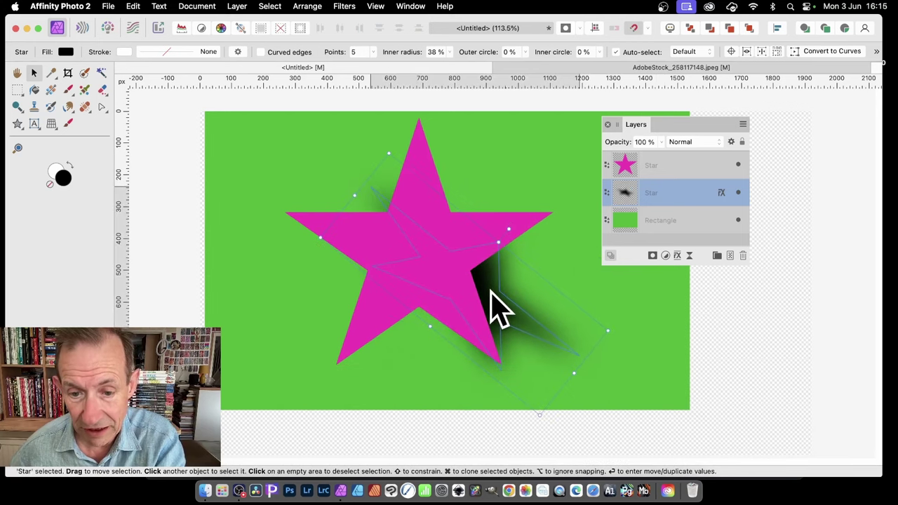
left_click_drag(475, 266, 529, 226)
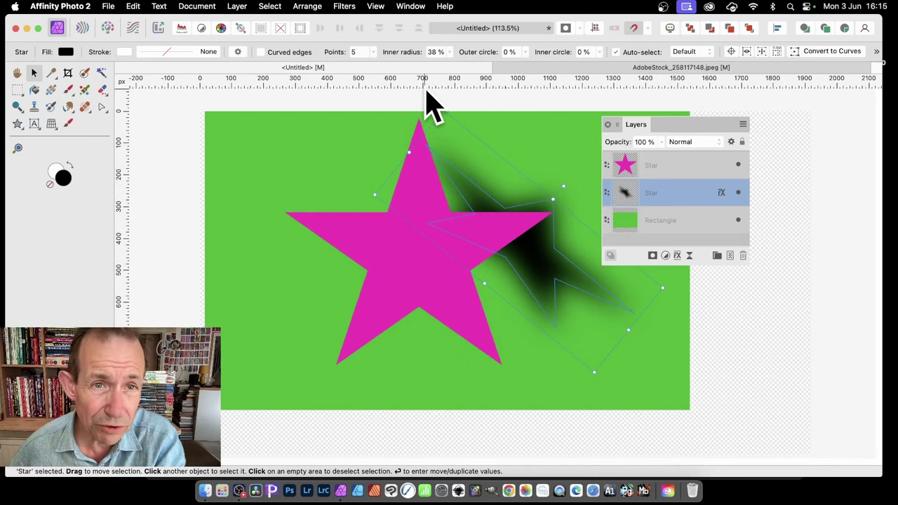
- Try the Mesh Warp distort filter on the blurred star, stretching the mesh corners outward
left_click(344, 7)
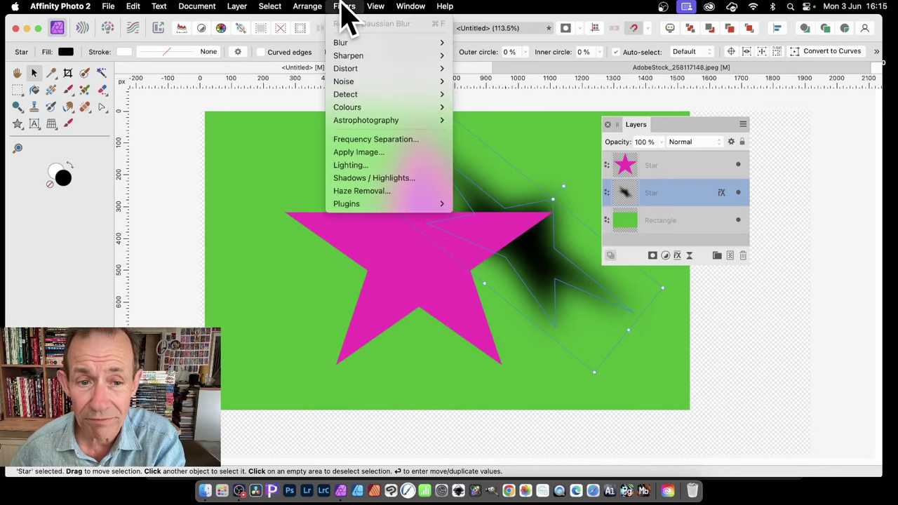
mouse_move(351, 109)
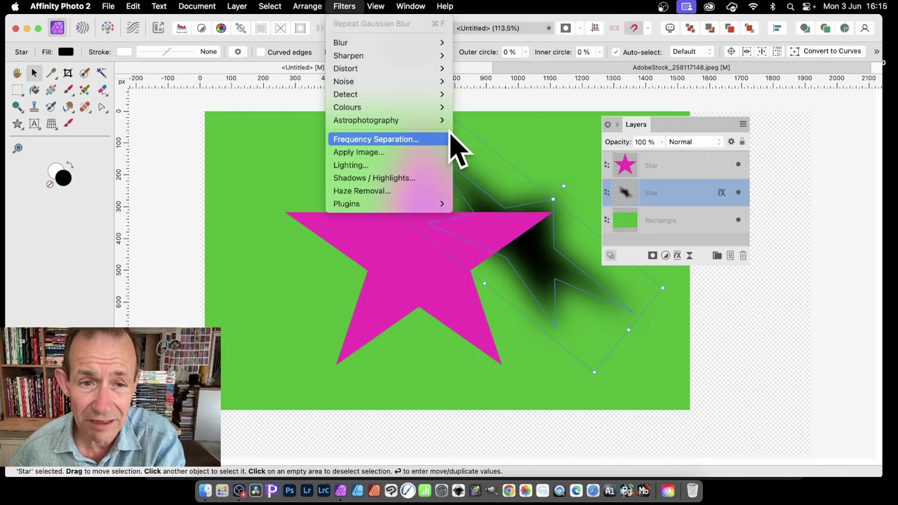
mouse_move(440, 71)
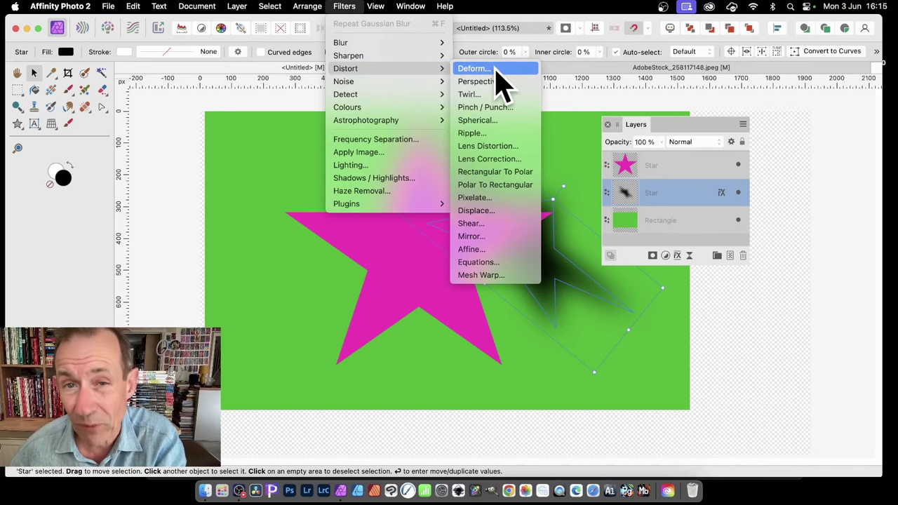
left_click(509, 277)
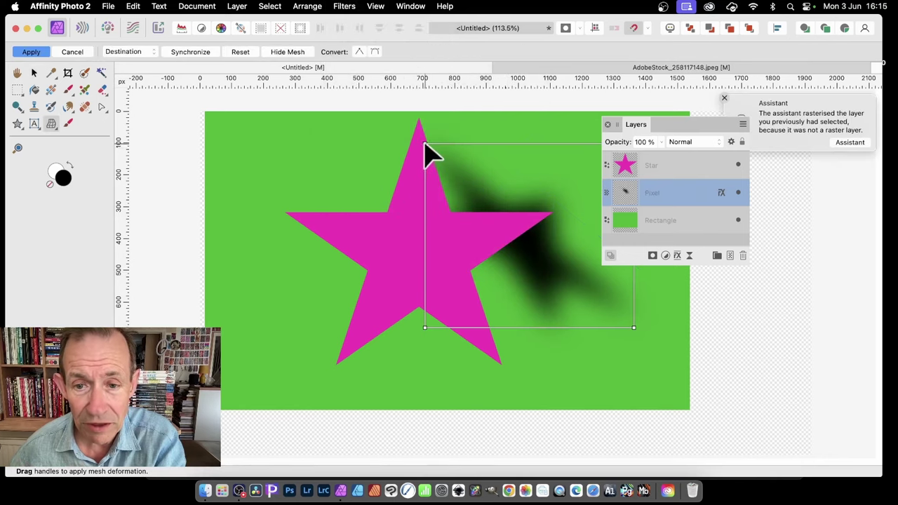
left_click_drag(425, 144, 477, 87)
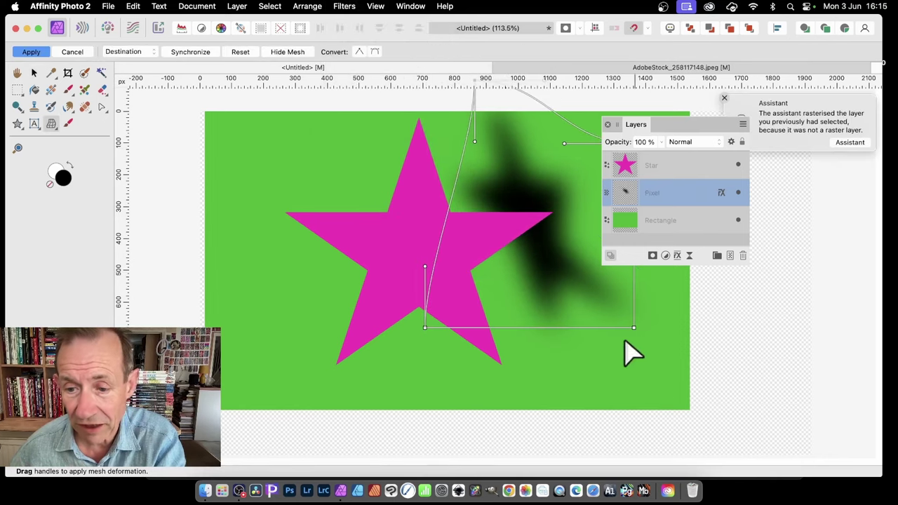
left_click_drag(633, 328, 688, 434)
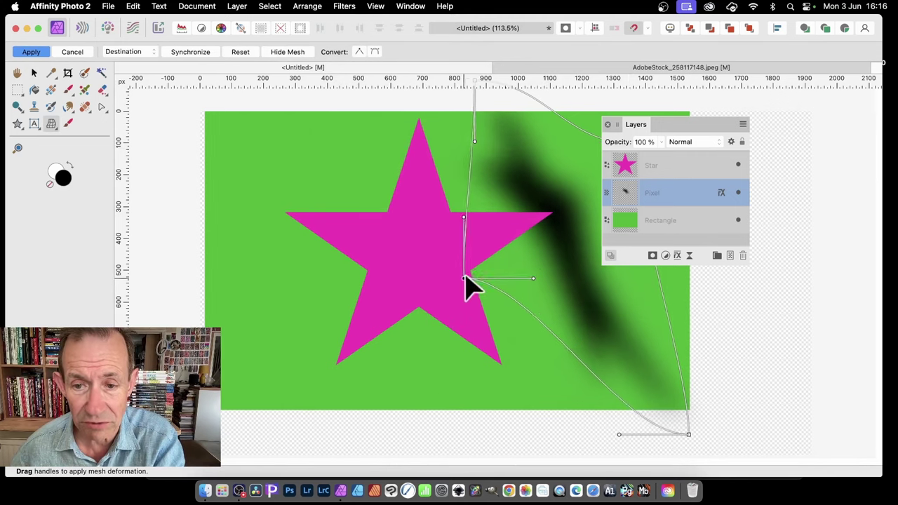
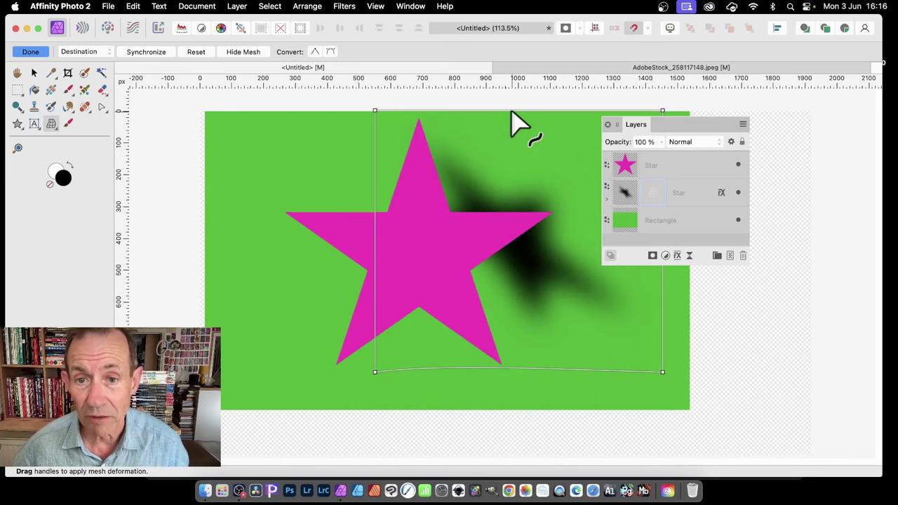
- Reshape the blurred star with the live Mesh Warp, bending the upper edge down and pulling the upper left corner up and right
left_click_drag(512, 114, 513, 203)
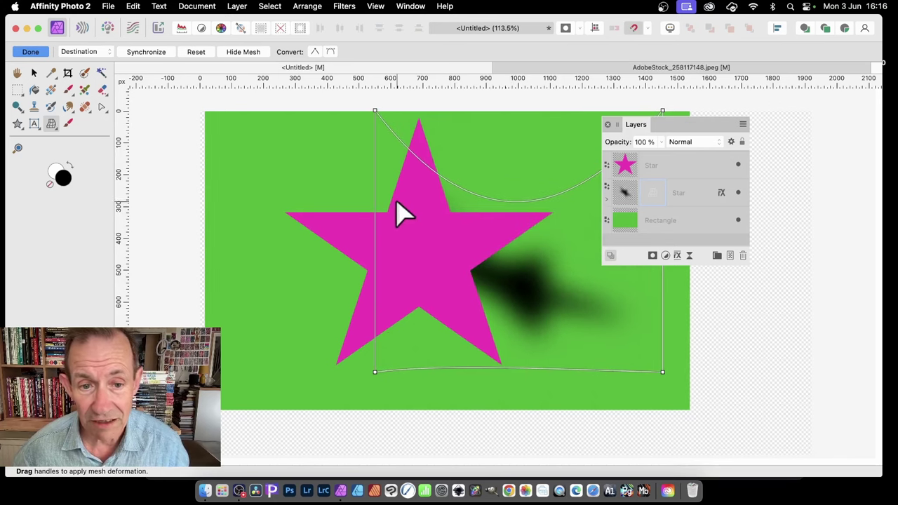
left_click_drag(377, 209, 455, 70)
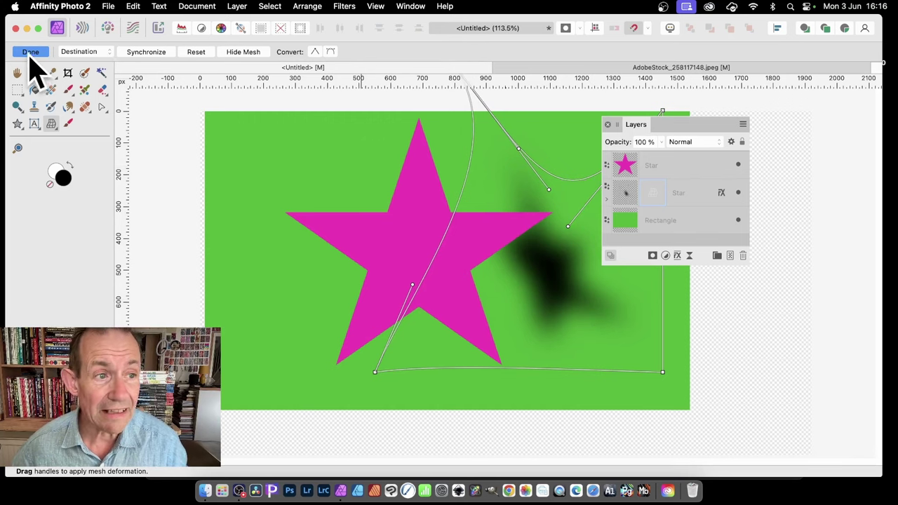
left_click(29, 52)
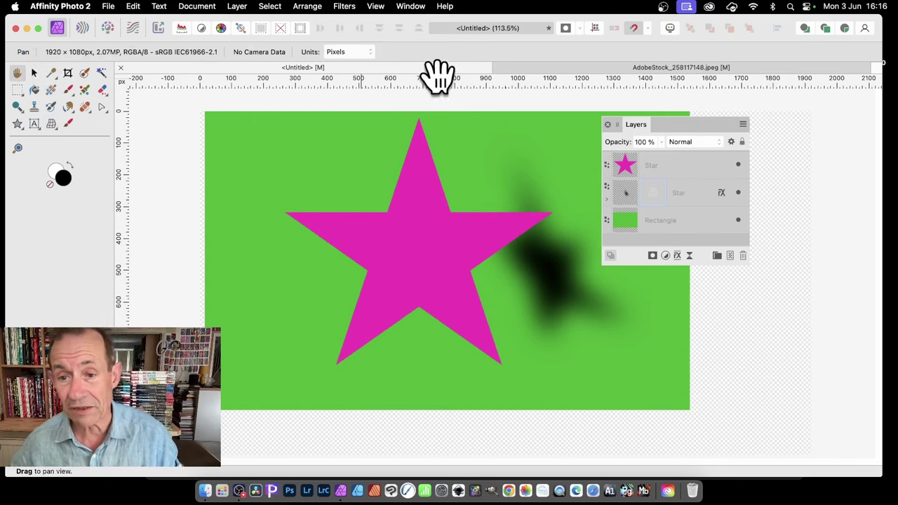
- Expand the blurred star's layer to reveal its nested Mesh Warp, and move the warped shadow behind the magenta star's lower left arm
left_click(607, 200)
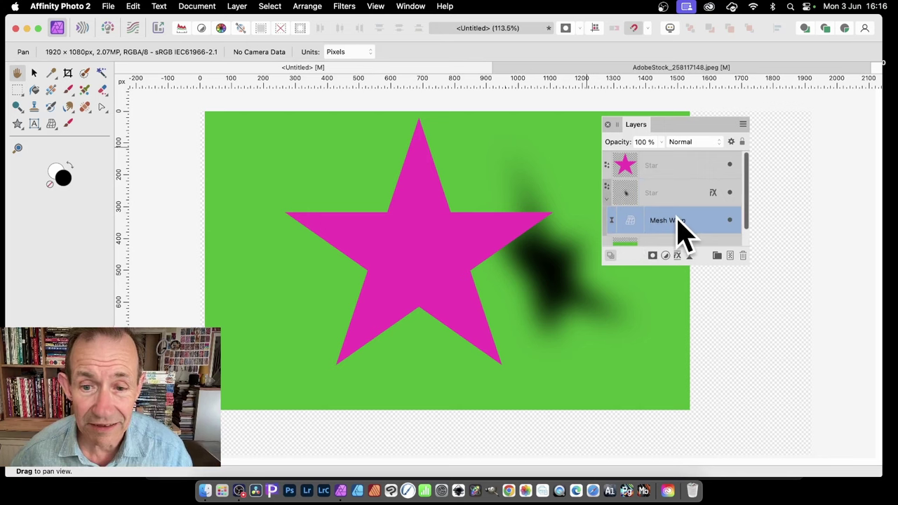
left_click(33, 73)
left_click_drag(555, 267, 359, 292)
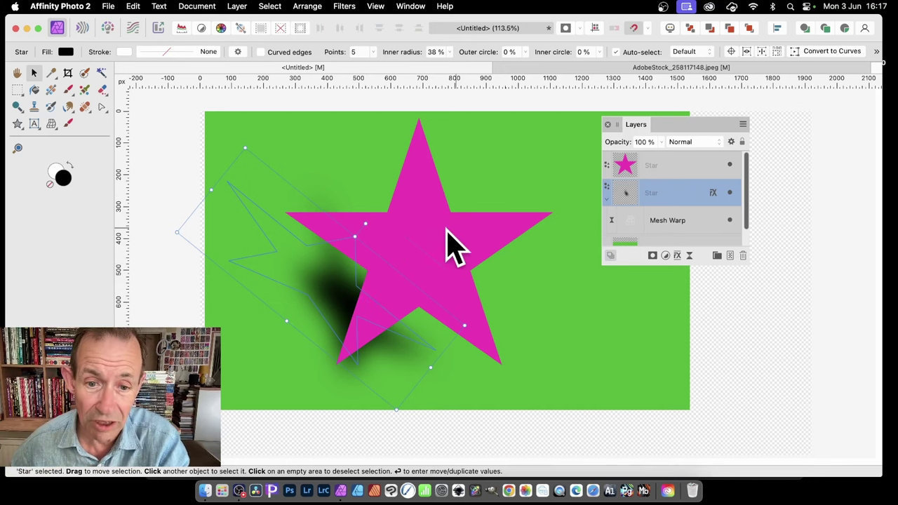
- Increase the magenta star's number of points to 21
left_click(412, 241)
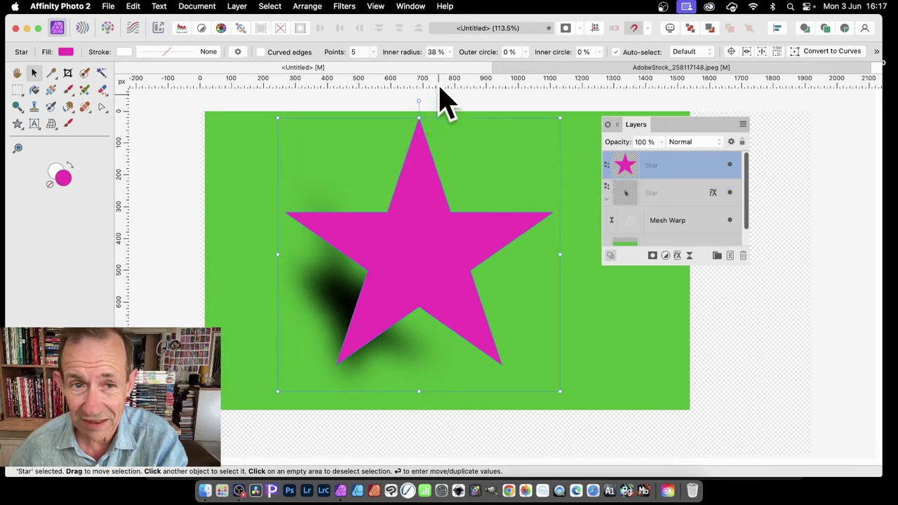
left_click(372, 53)
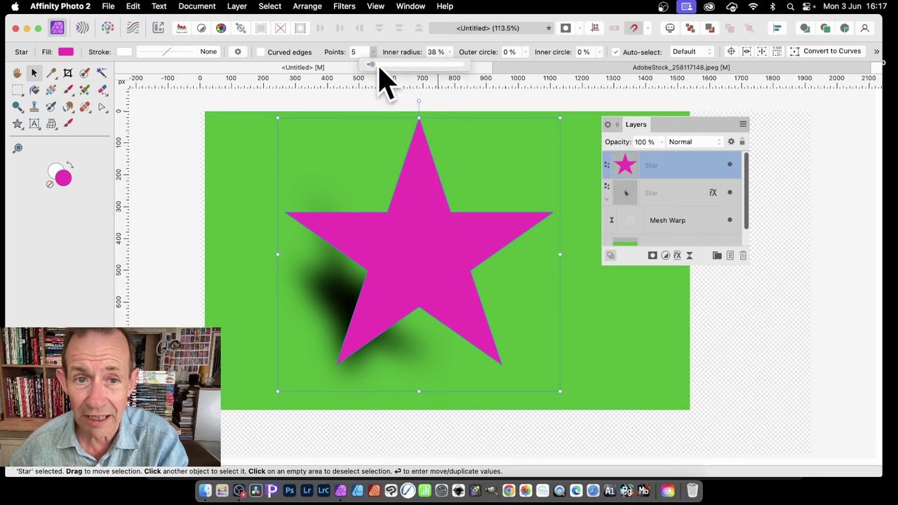
left_click_drag(379, 68, 405, 68)
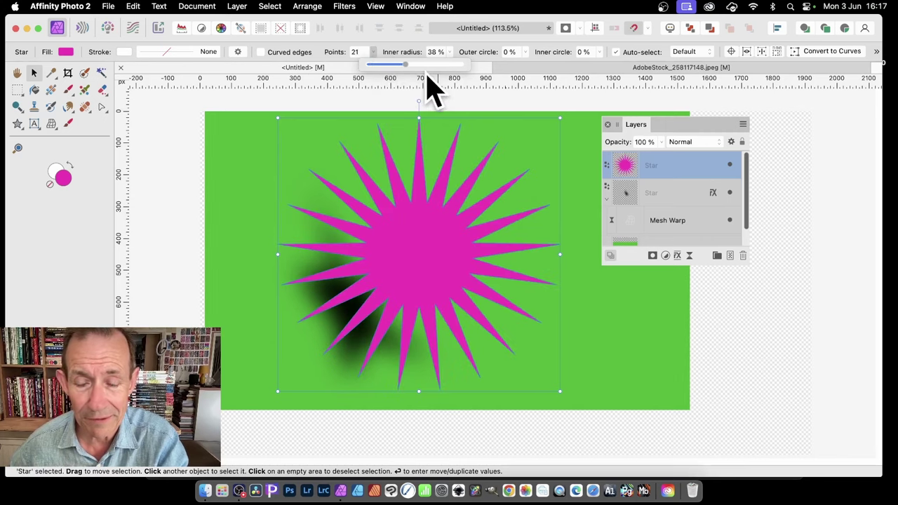
- Set the blurred black shadow star to 21 points as well, matching the magenta star
left_click(656, 193)
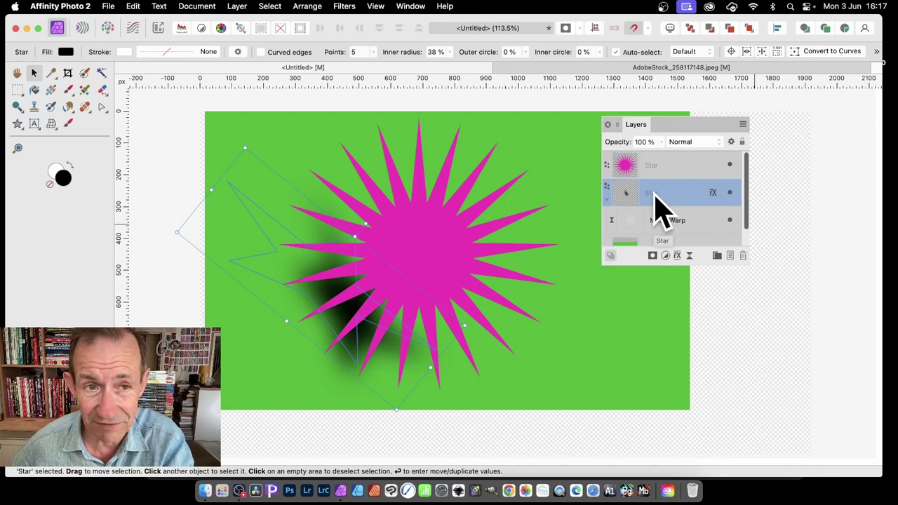
left_click(372, 53)
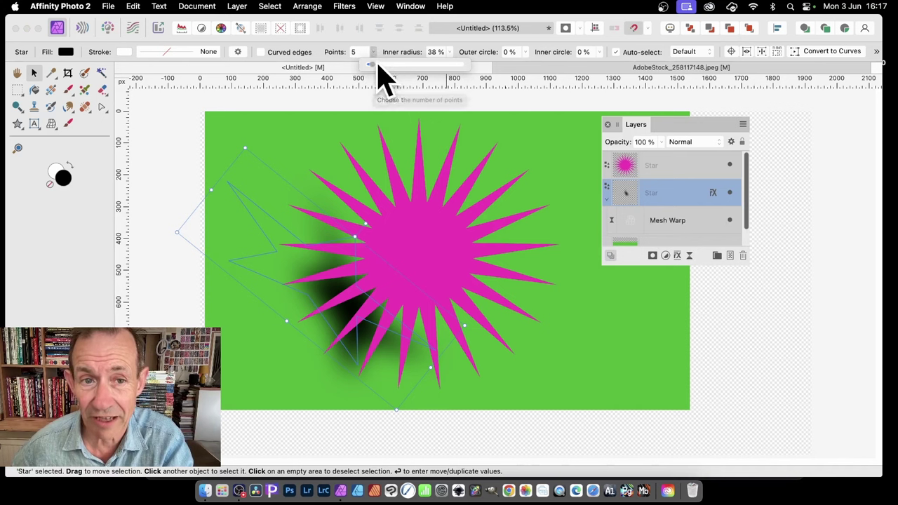
left_click_drag(378, 64, 408, 65)
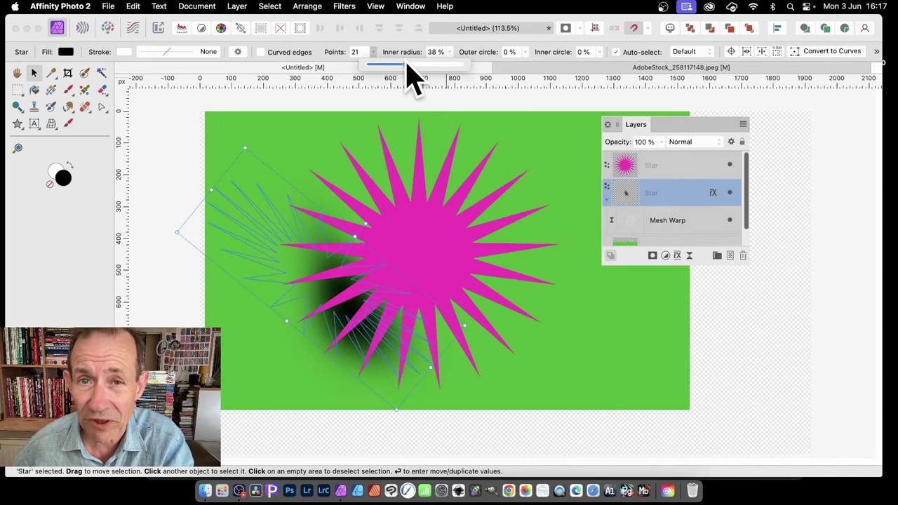